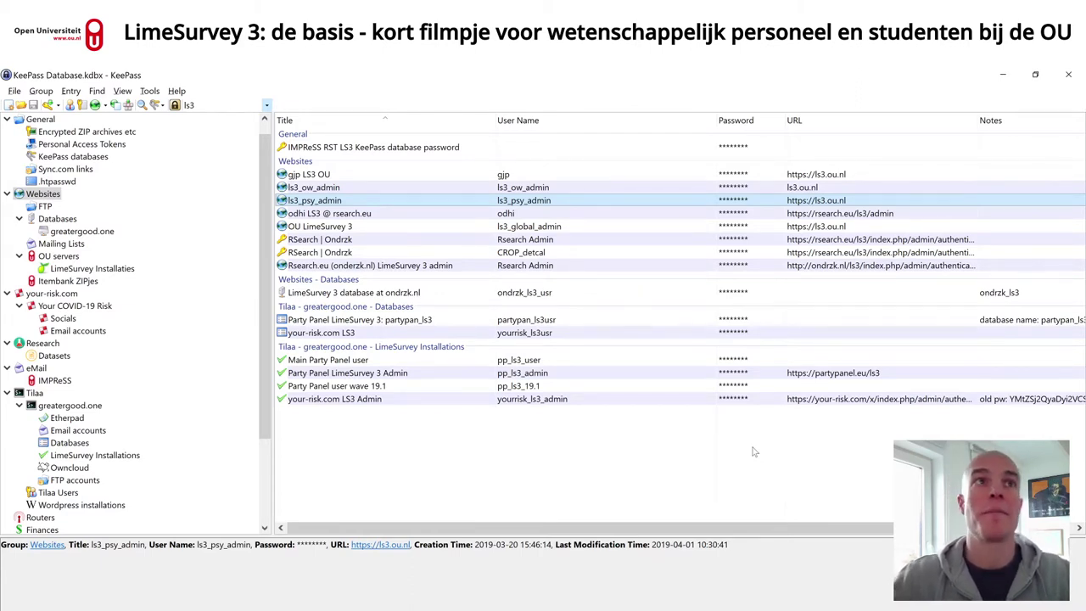
key(ctrl+u)
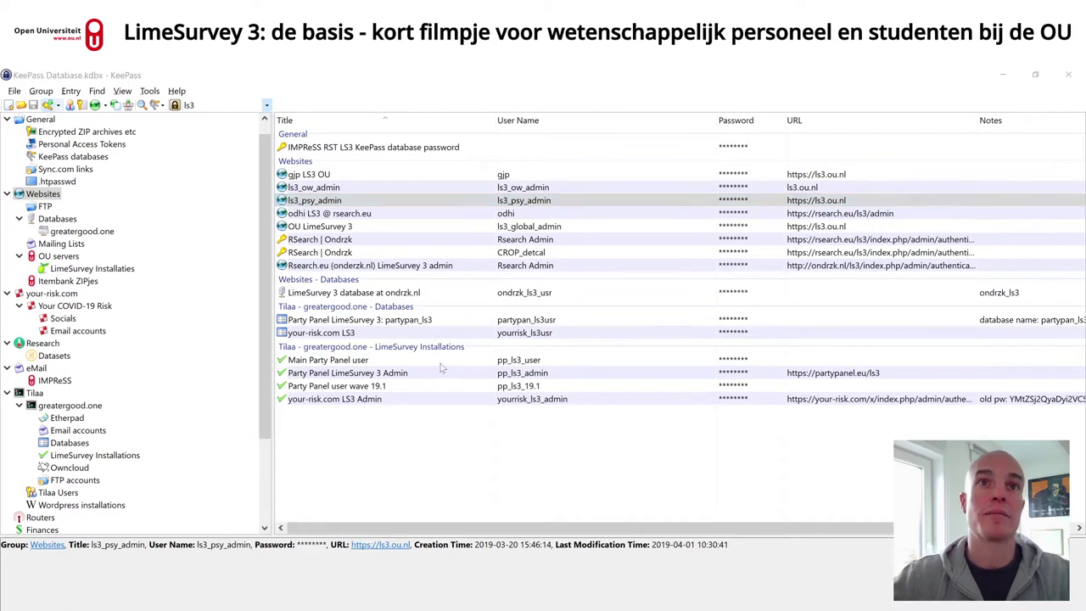
click(697, 302)
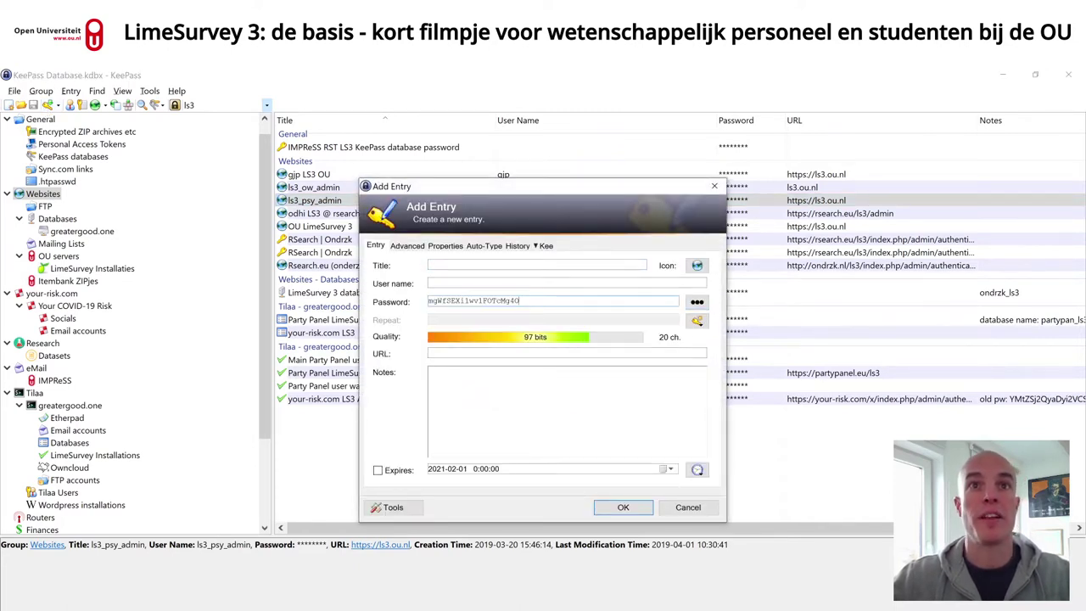
click(696, 320)
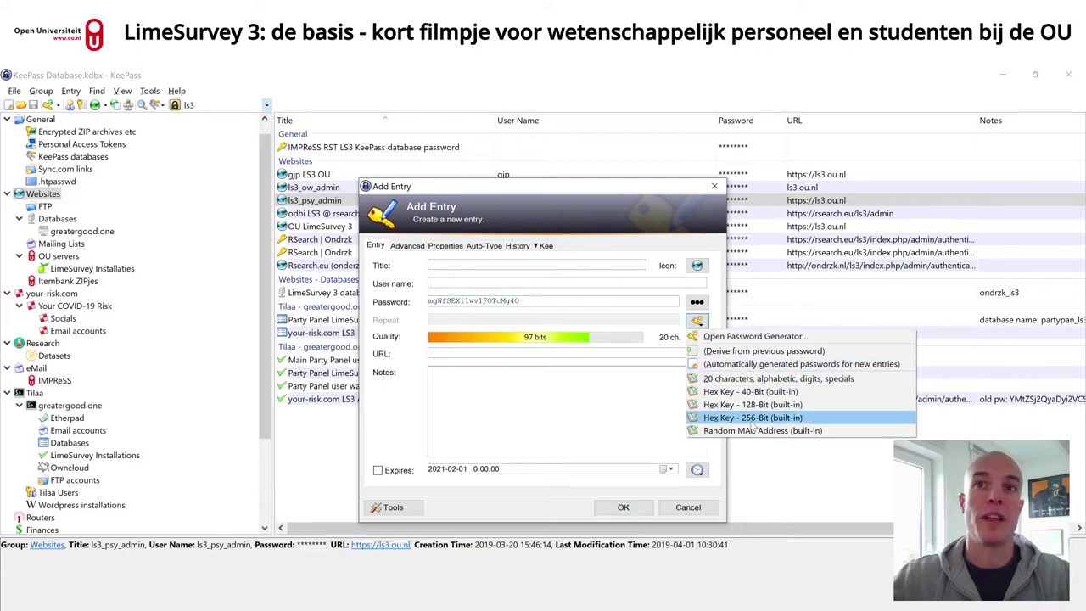
click(755, 379)
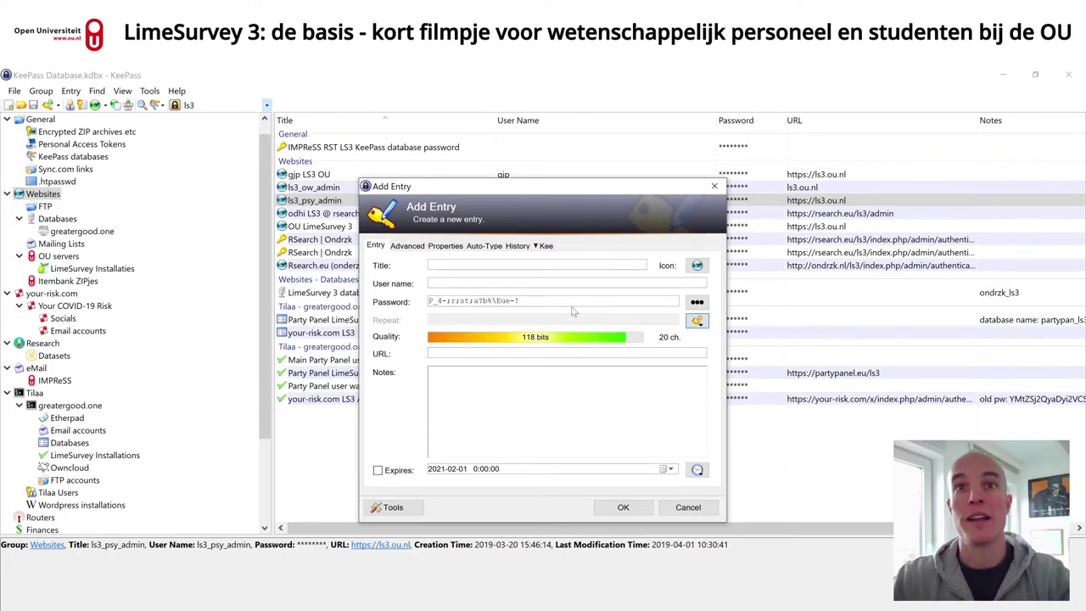
click(688, 507)
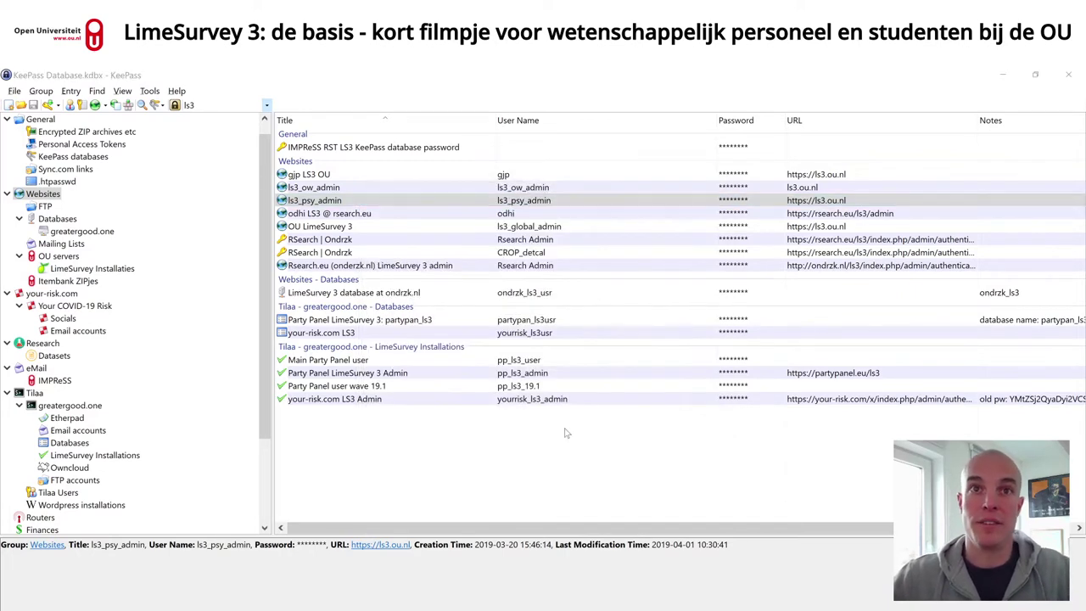
key(alt+Tab)
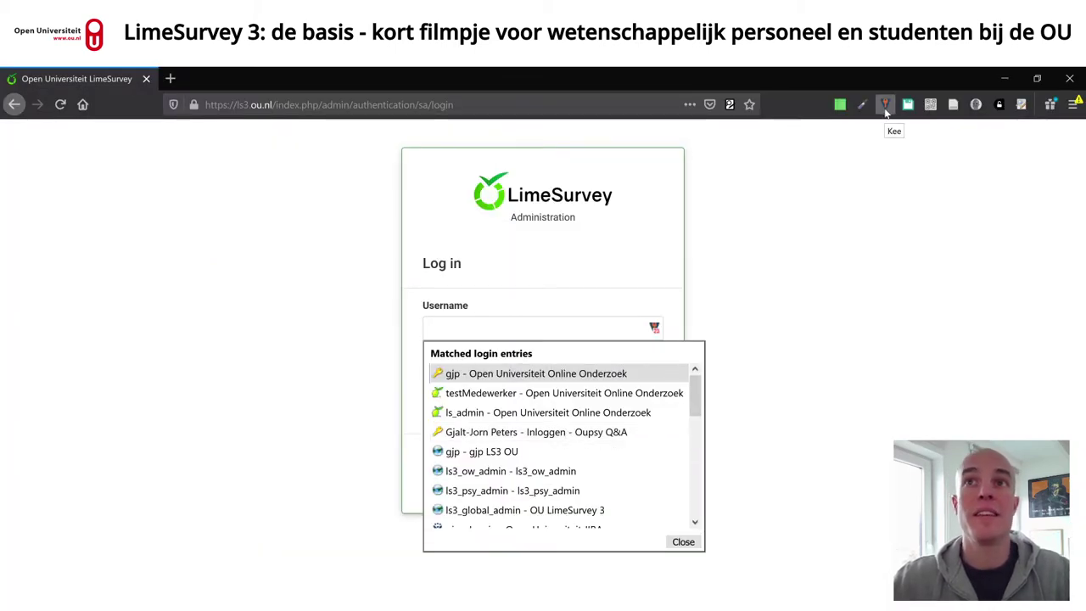
- Log in to the LimeSurvey administration with the saved KeePass credentials
click(520, 456)
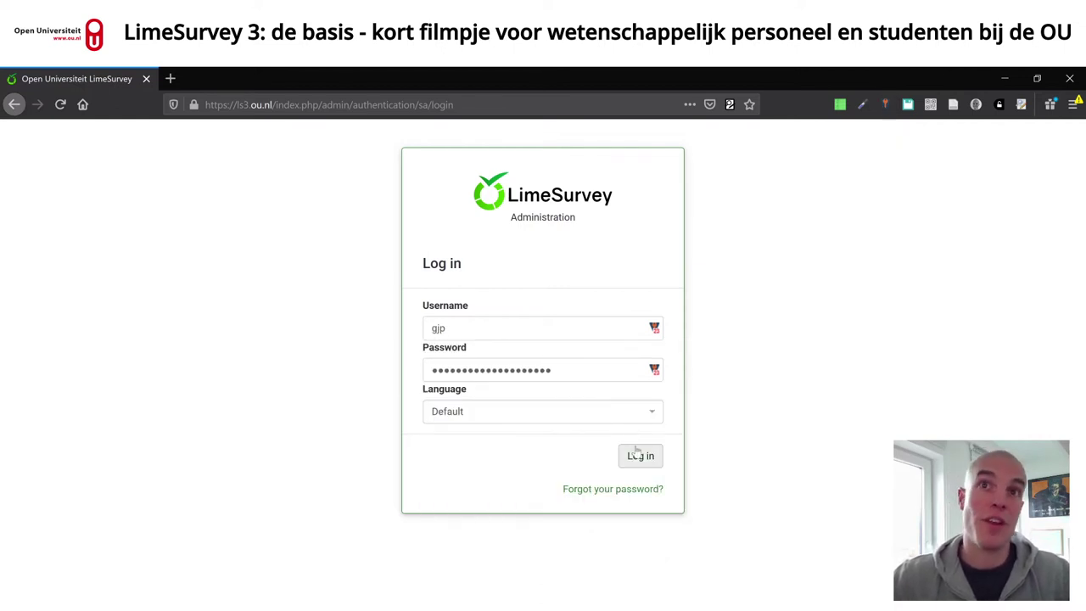
click(645, 458)
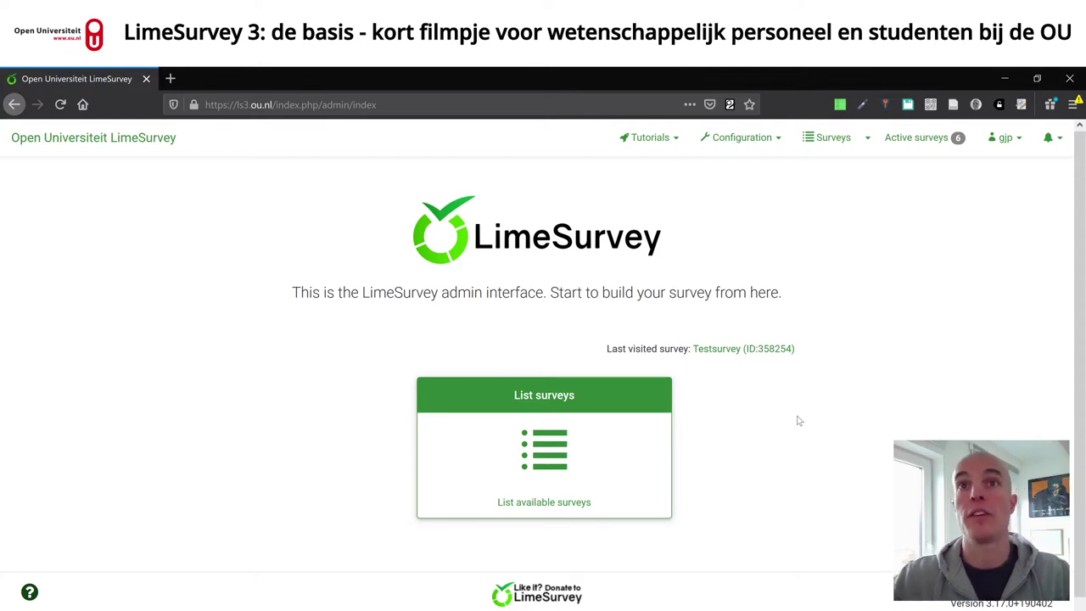
- Open the Add user form under Configuration > Manage survey administrators
click(778, 143)
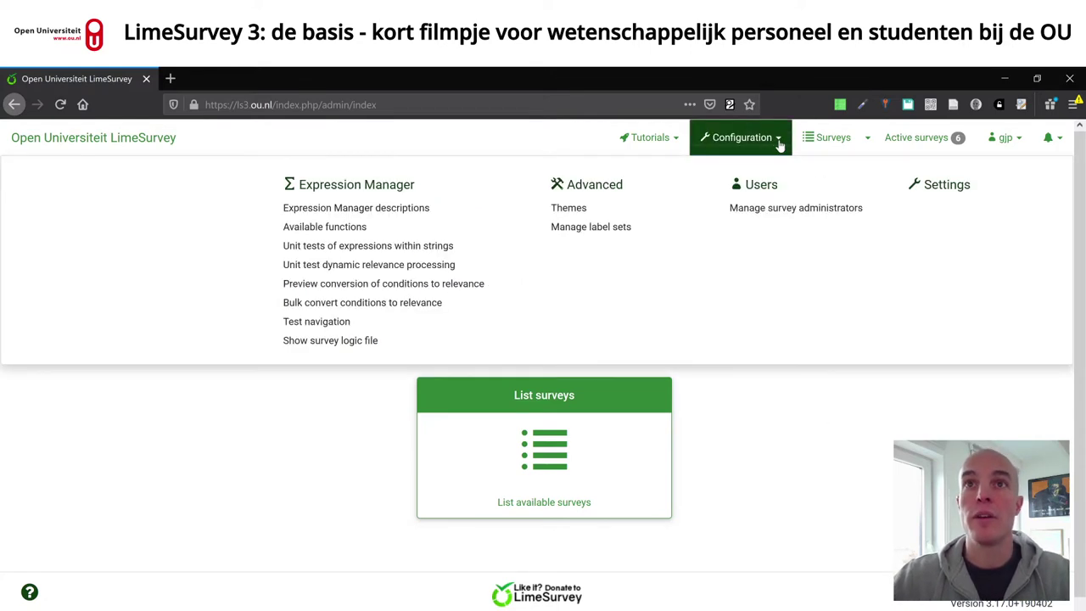
click(804, 214)
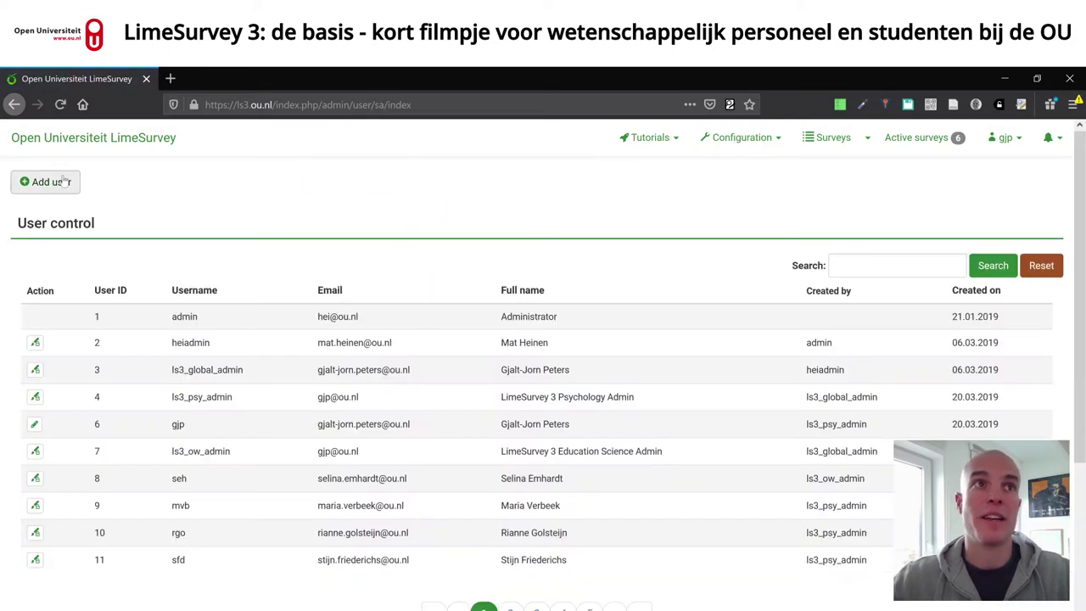
click(45, 185)
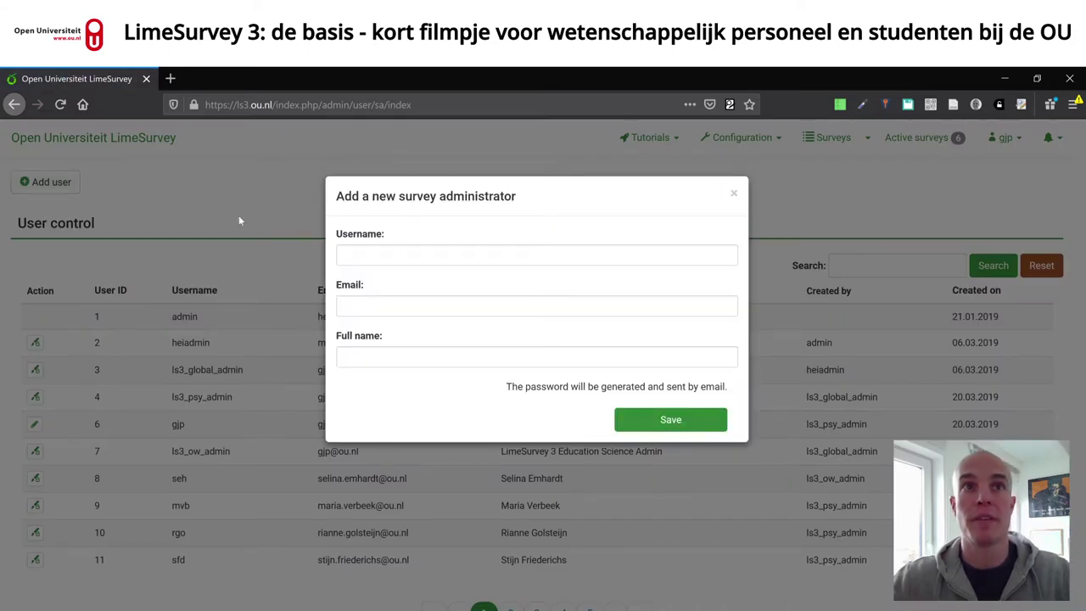
- Enter the test account's username, e-mail address and full name, and save the new administrator
click(532, 247)
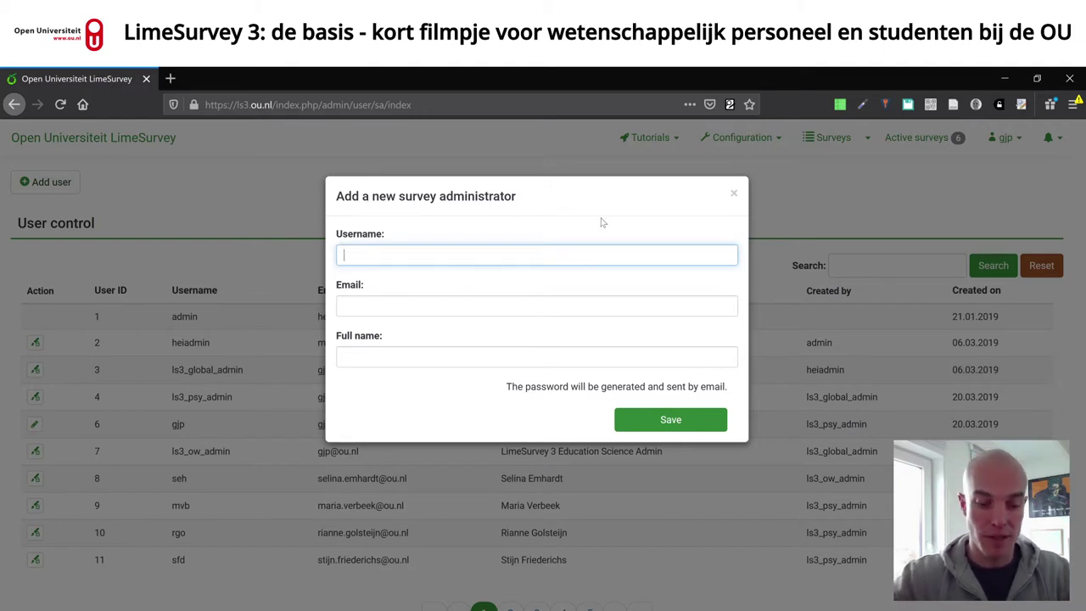
text(TestUser)
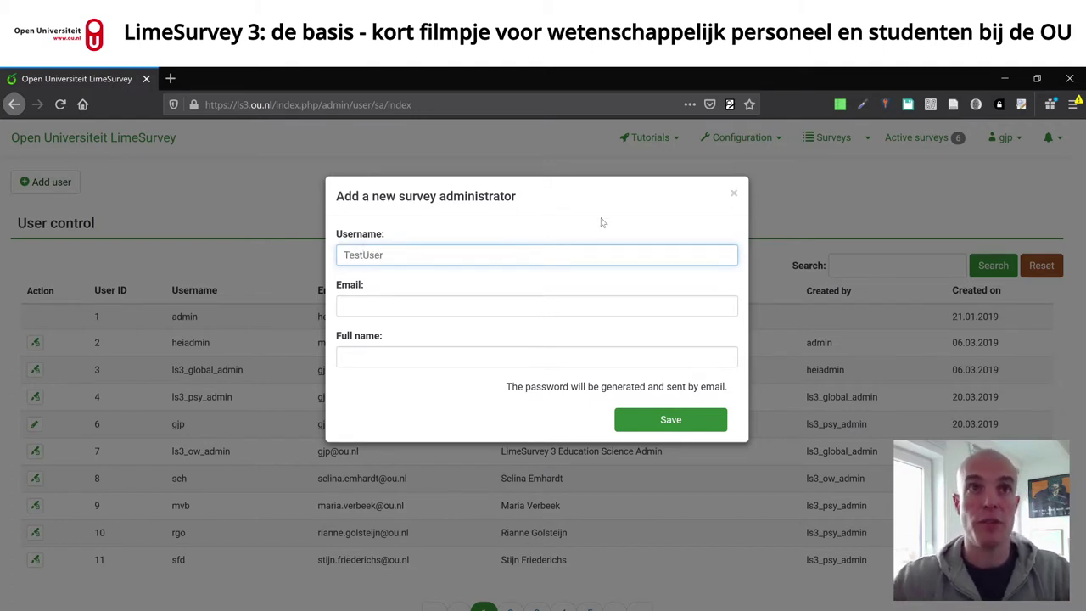
text(Account)
key(Tab)
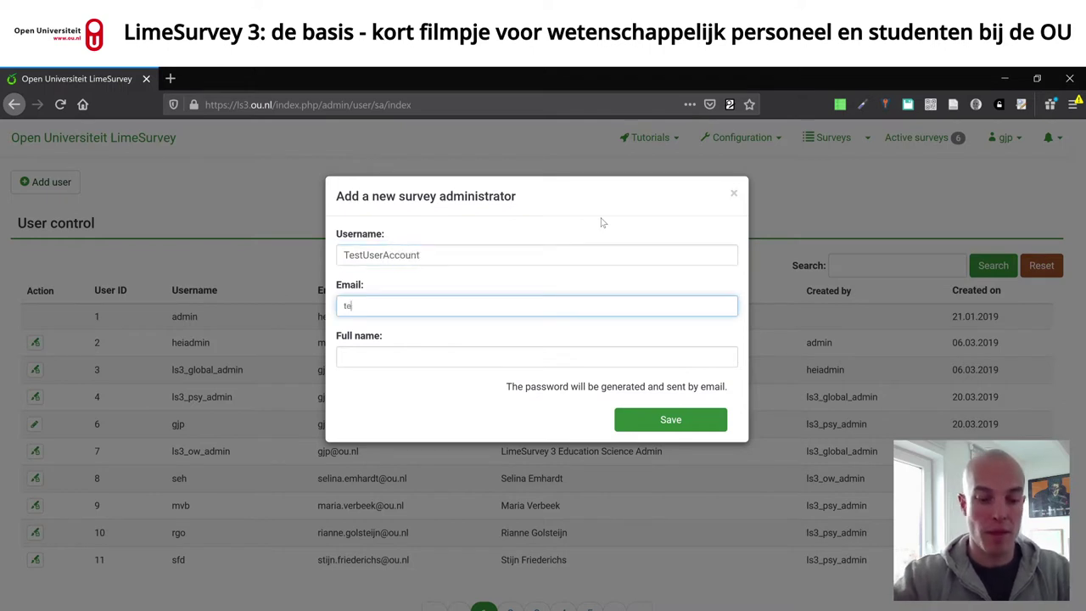
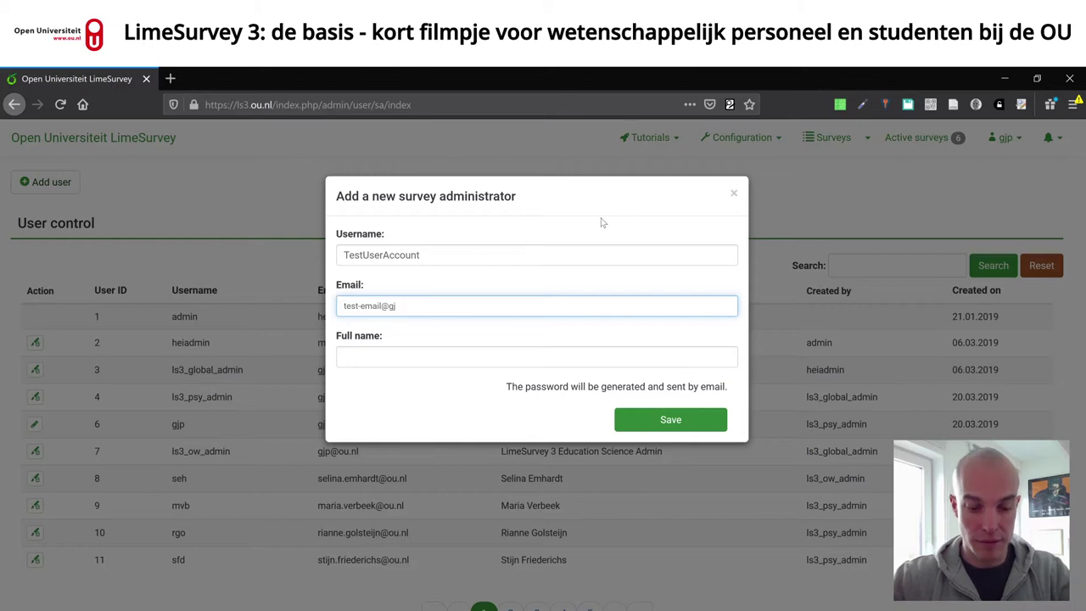
key(Tab)
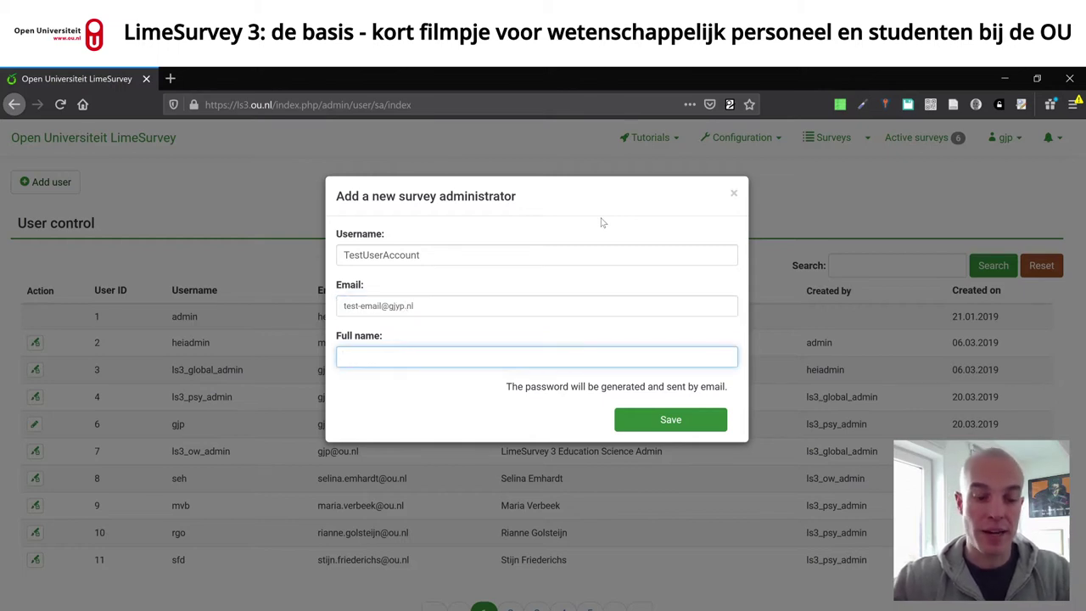
text(Test User)
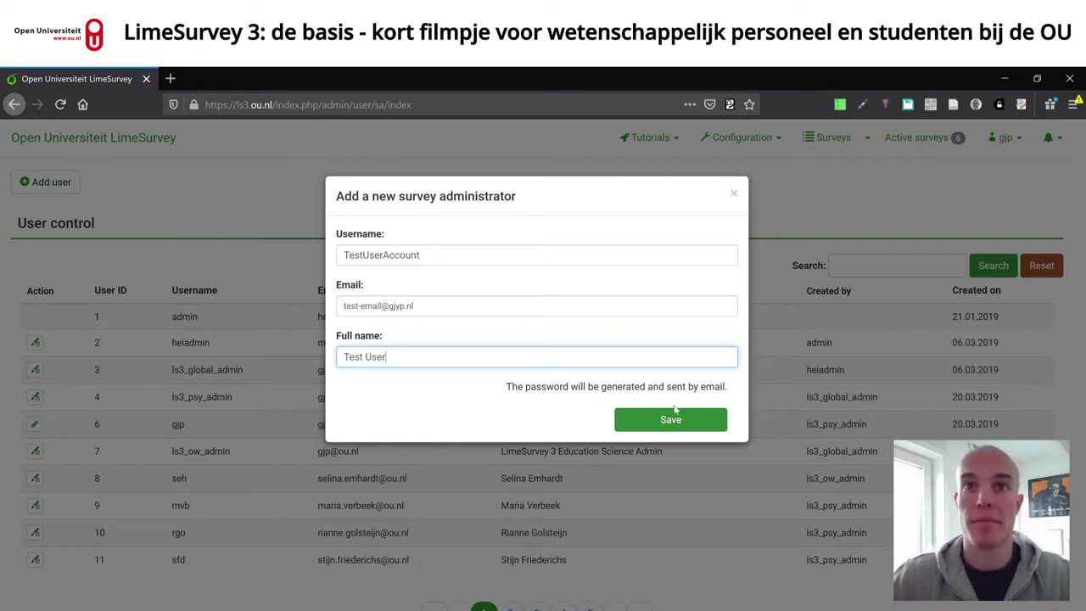
click(699, 426)
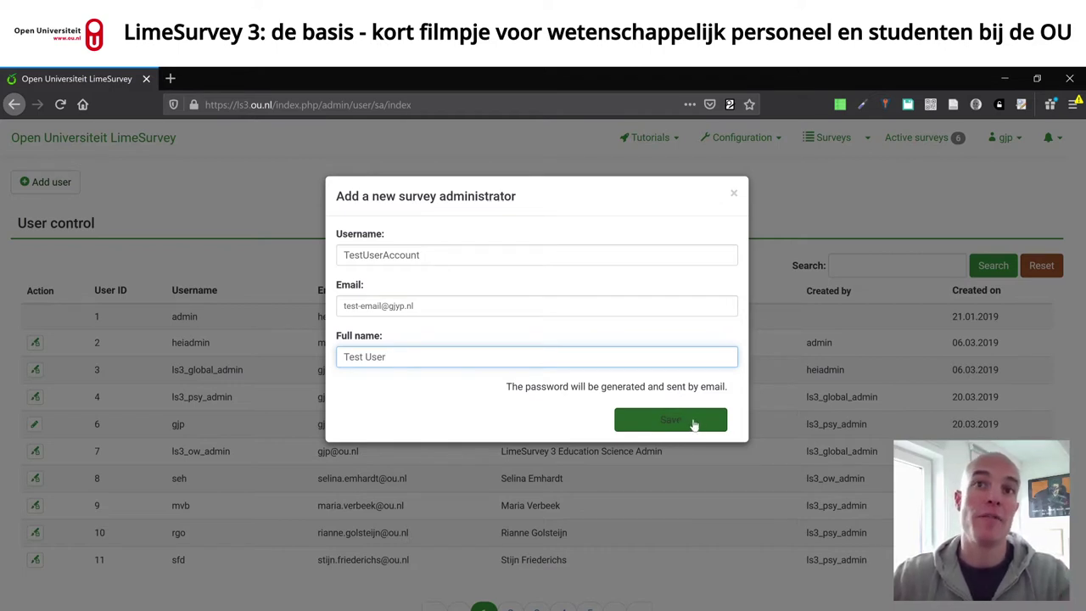
click(691, 422)
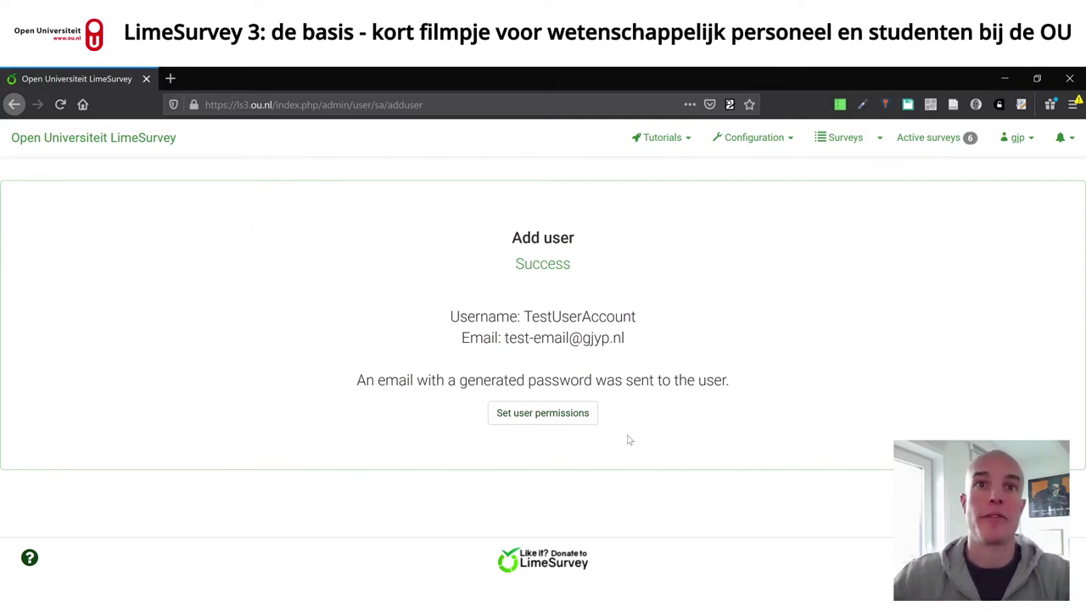
- Try setting the new user's permissions, then open an existing user's permissions in the other admin window
click(552, 421)
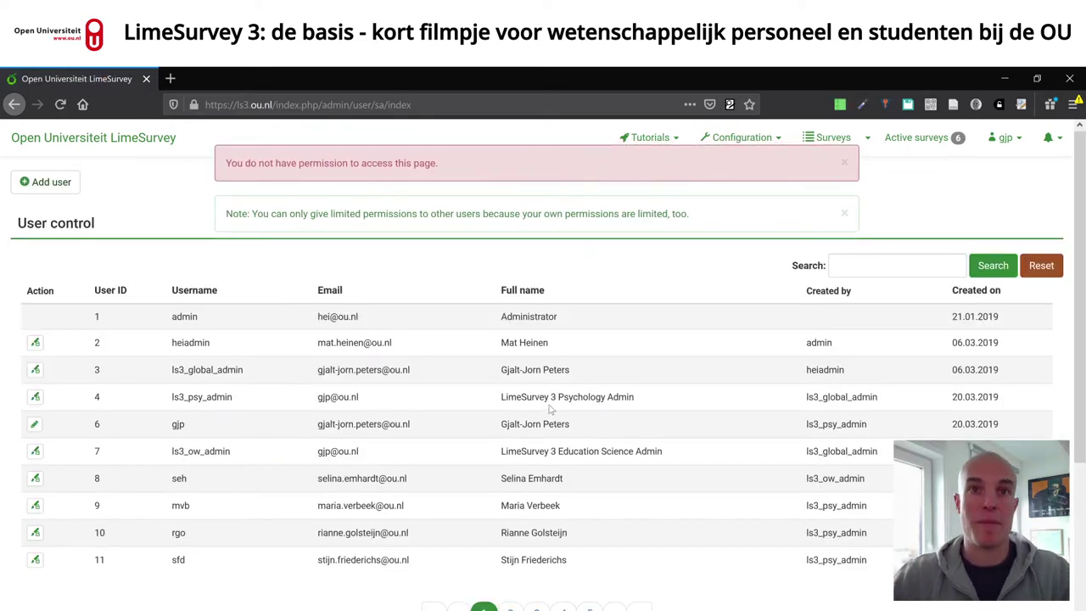
key(alt+Tab)
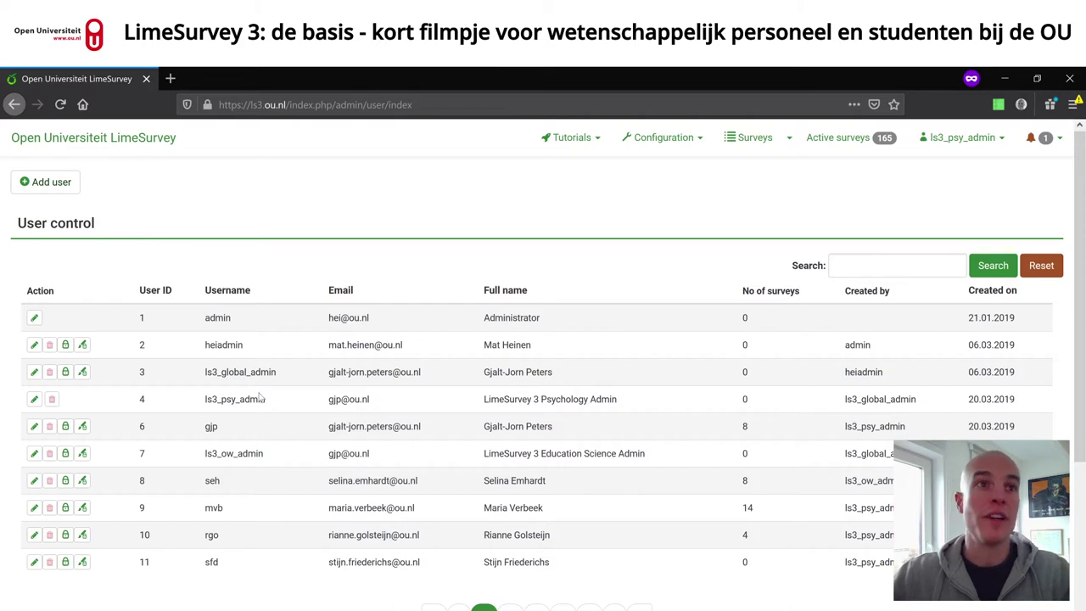
click(66, 427)
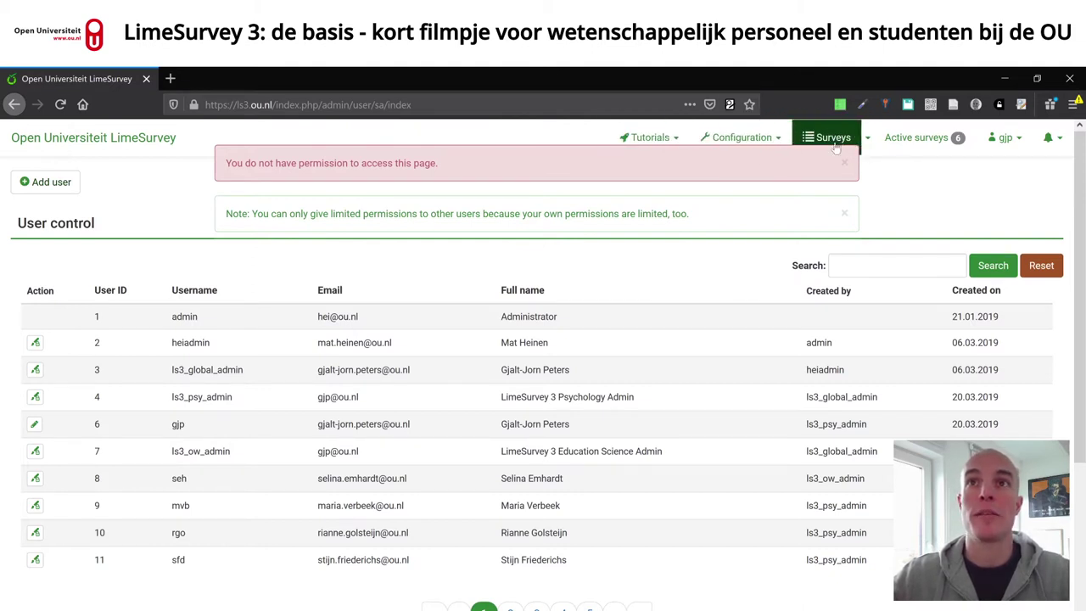
- Dismiss the permission alerts and start a new survey from the survey list
click(844, 163)
click(844, 165)
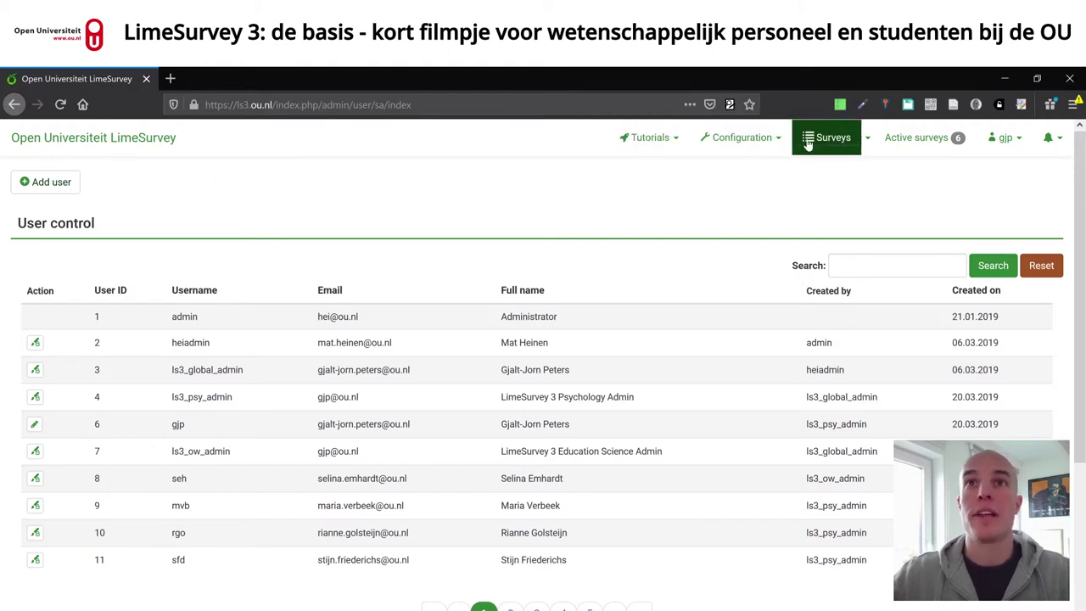
click(676, 143)
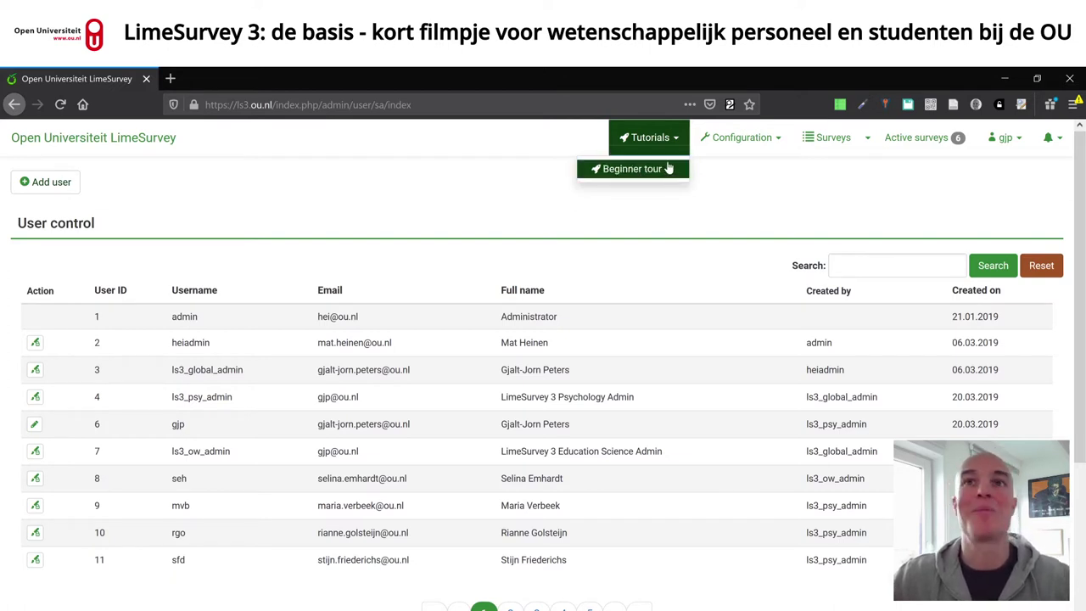
click(833, 137)
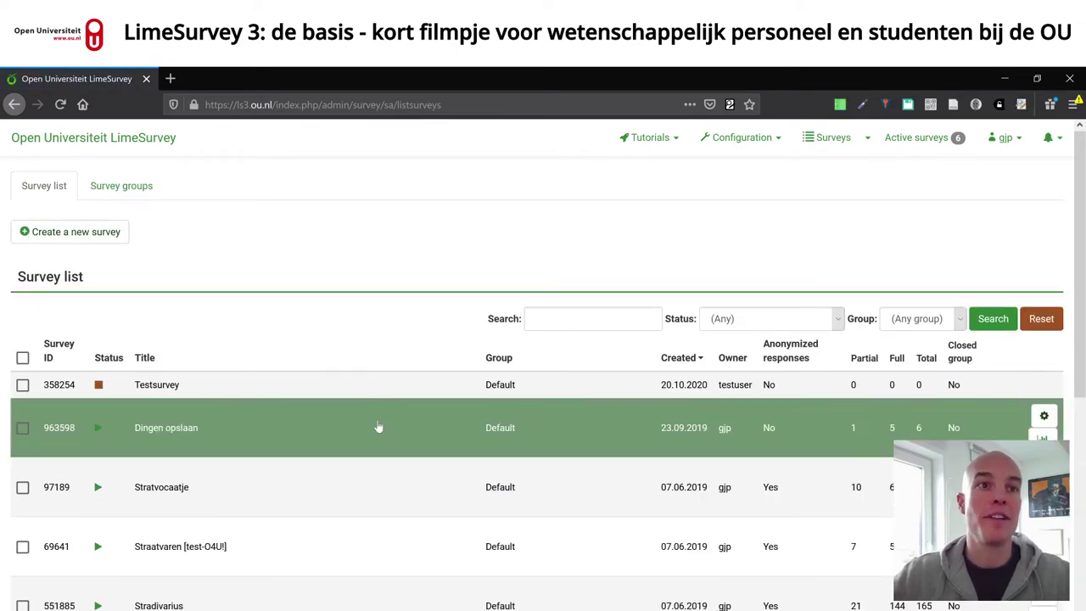
scroll(378, 427, down, 5)
scroll(410, 427, up, 5)
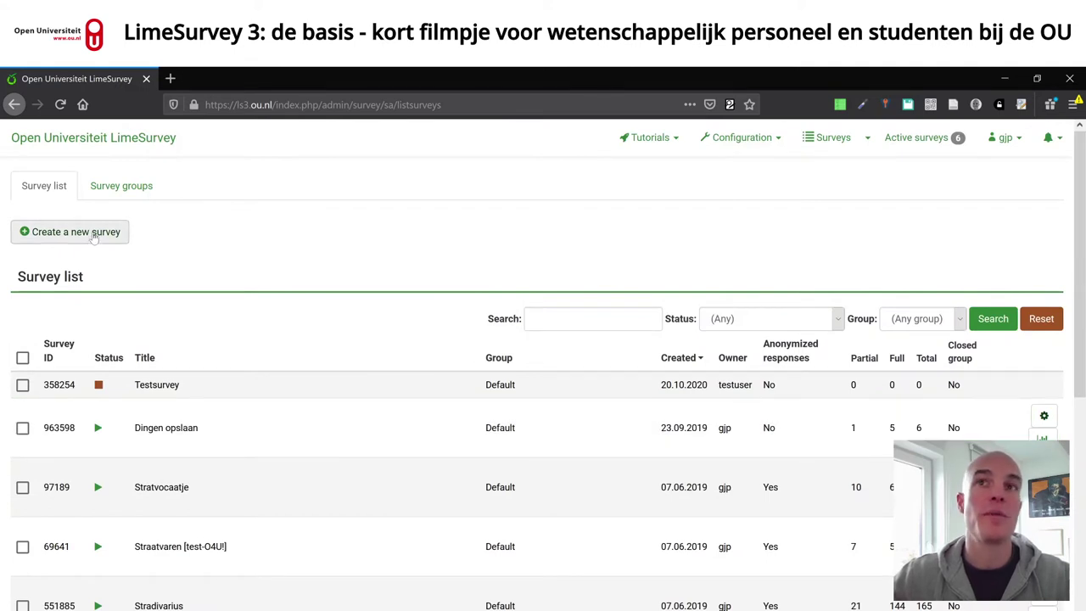
click(868, 140)
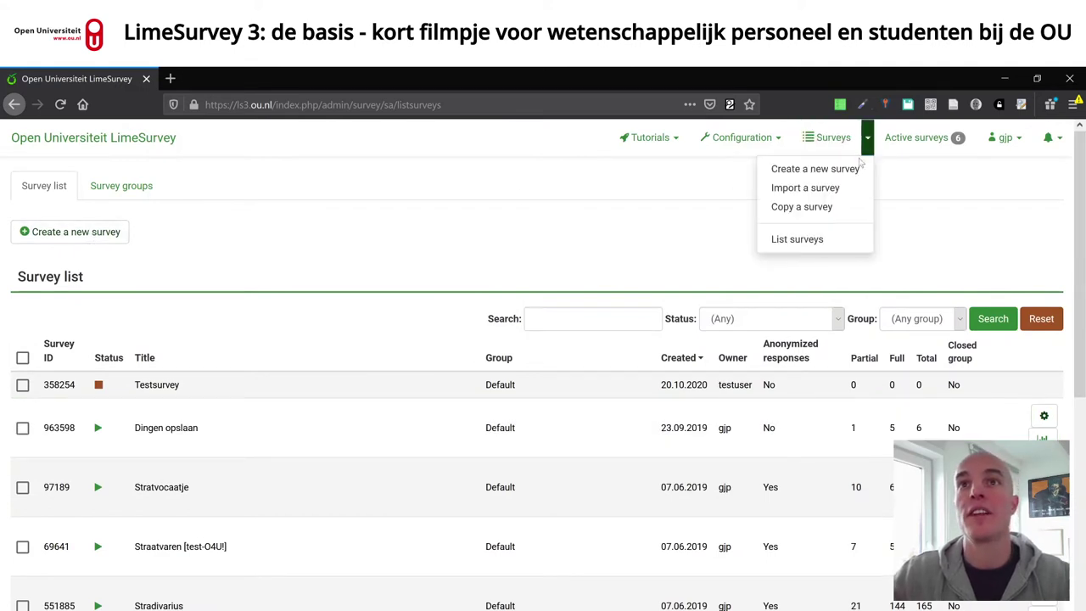
click(323, 219)
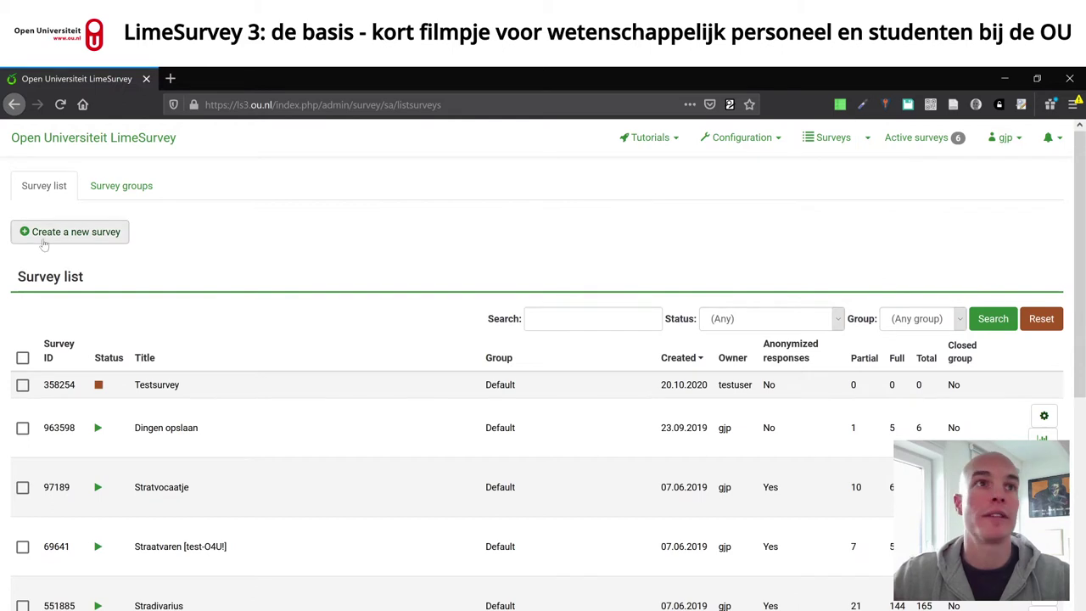
click(54, 234)
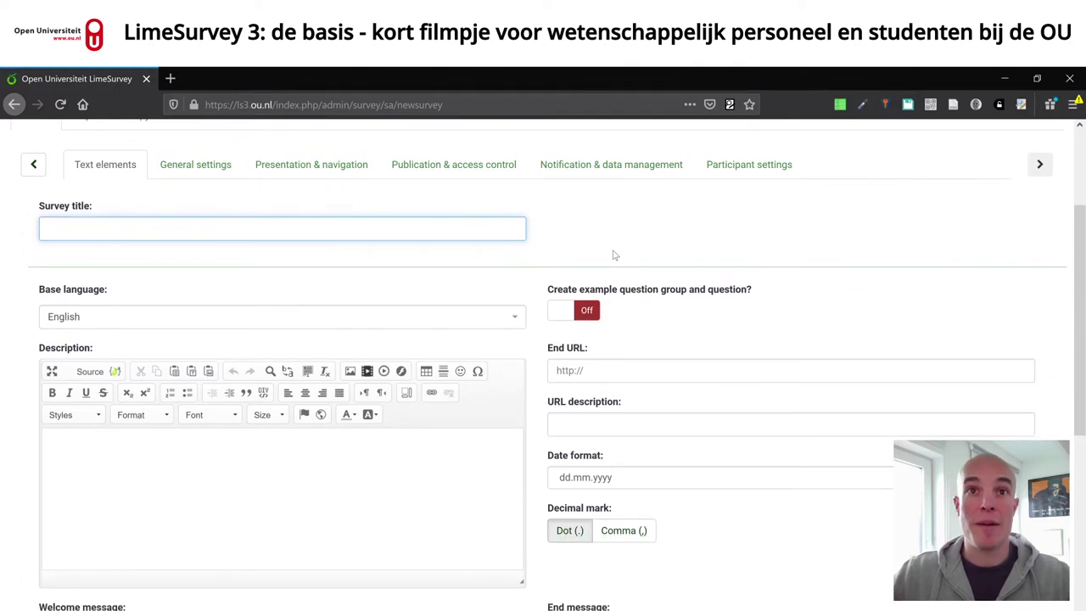
- Set the survey's base language to Dutch (informal)
click(118, 328)
click(167, 289)
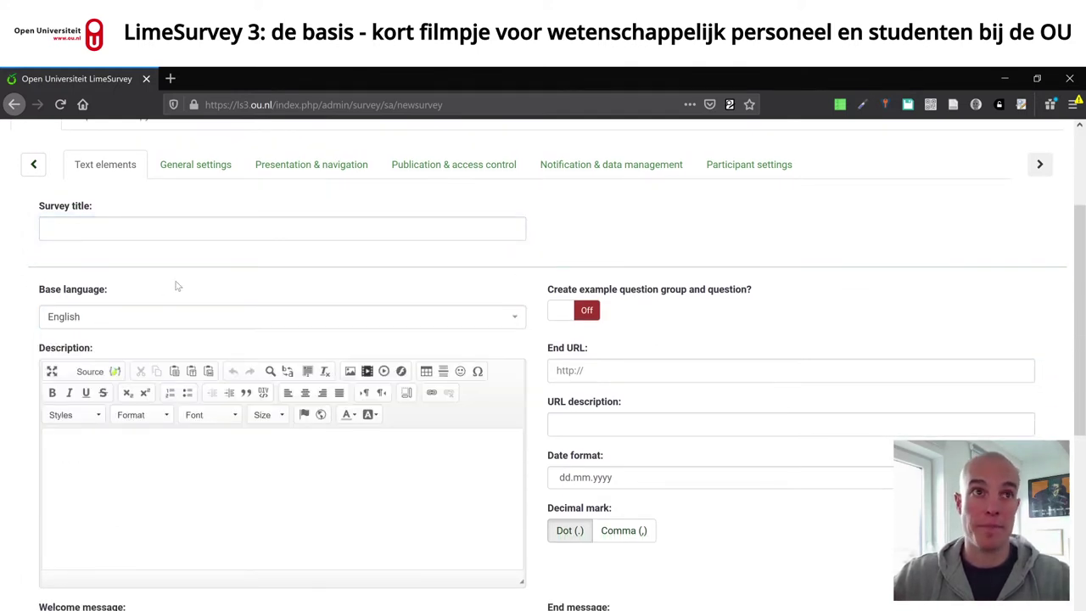
click(207, 315)
mouse_move(520, 405)
mouse_down()
mouse_move(526, 451)
mouse_move(527, 391)
mouse_up()
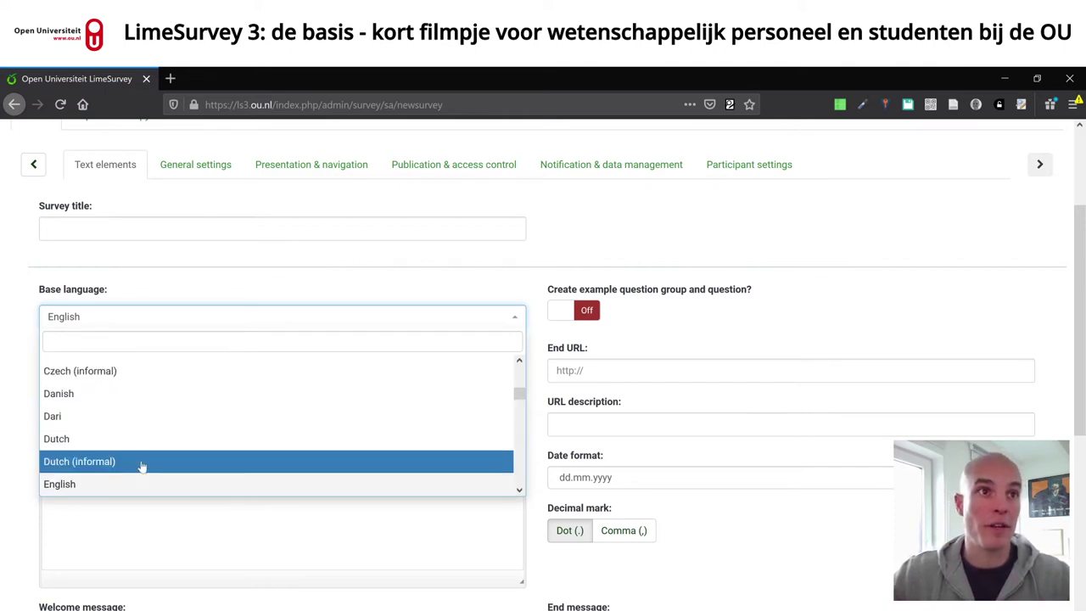
click(114, 465)
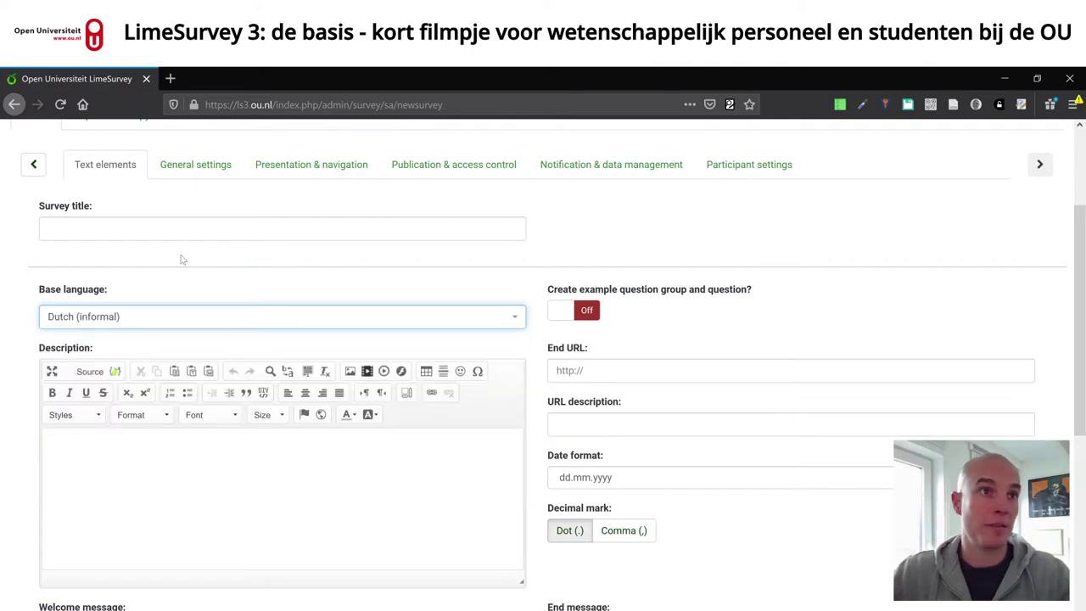
- Title the survey 'Een leuke vragenlijst over drugs, sex, en rock en roll'
click(185, 228)
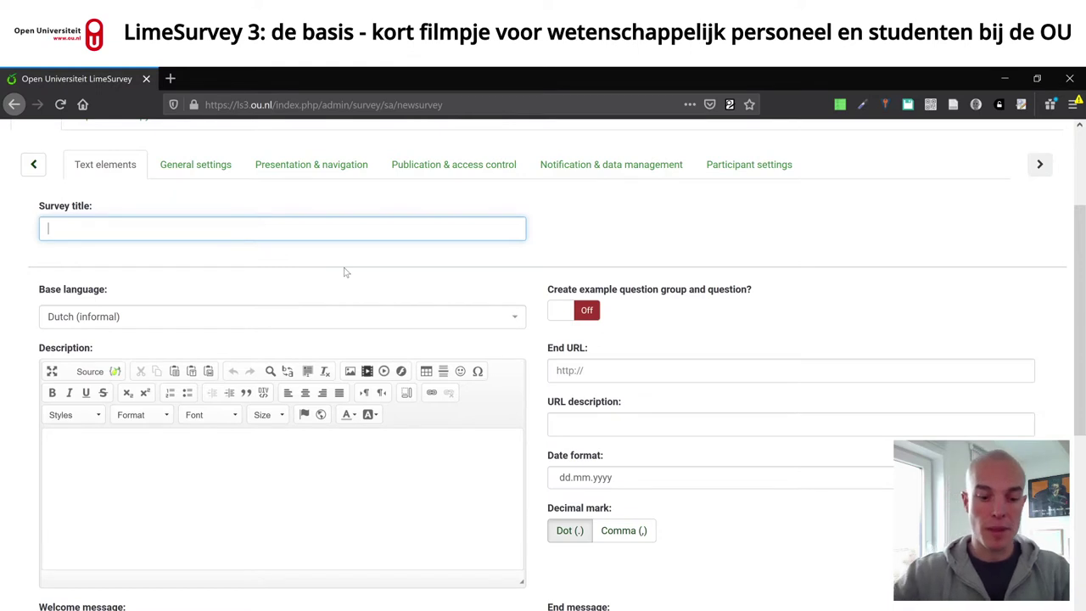
text(Een leuk)
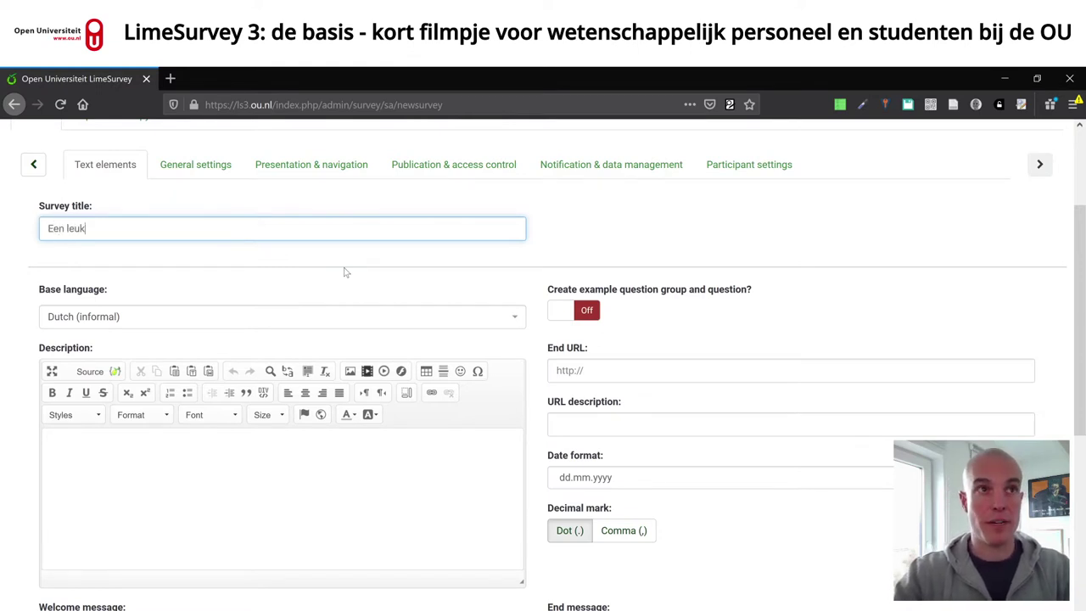
text(e vragenlijst over r)
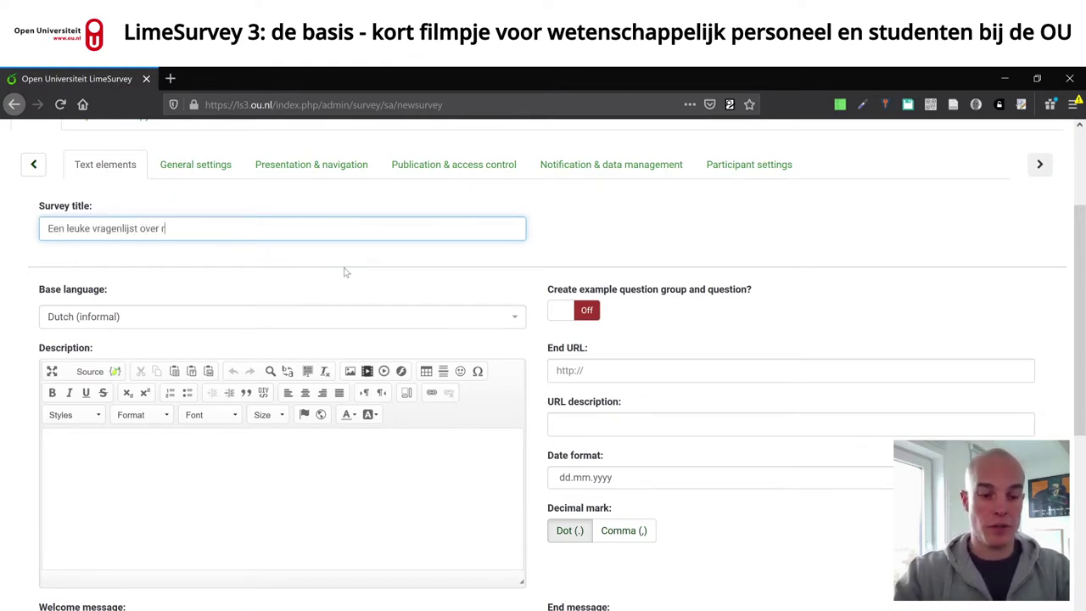
key(BackSpace)
text(drugs, s)
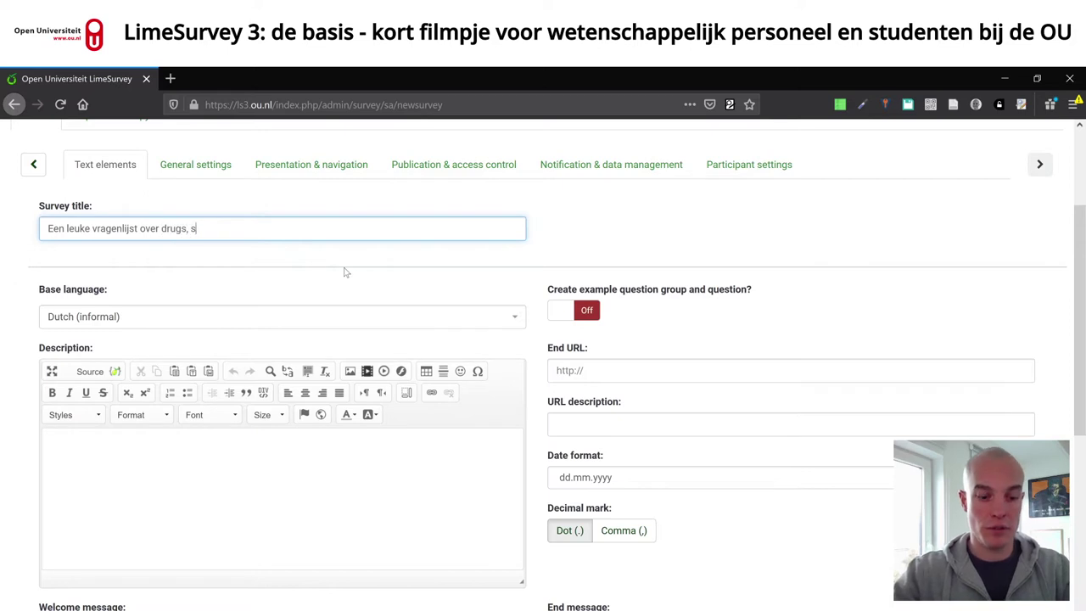
text(ex, en rock en )
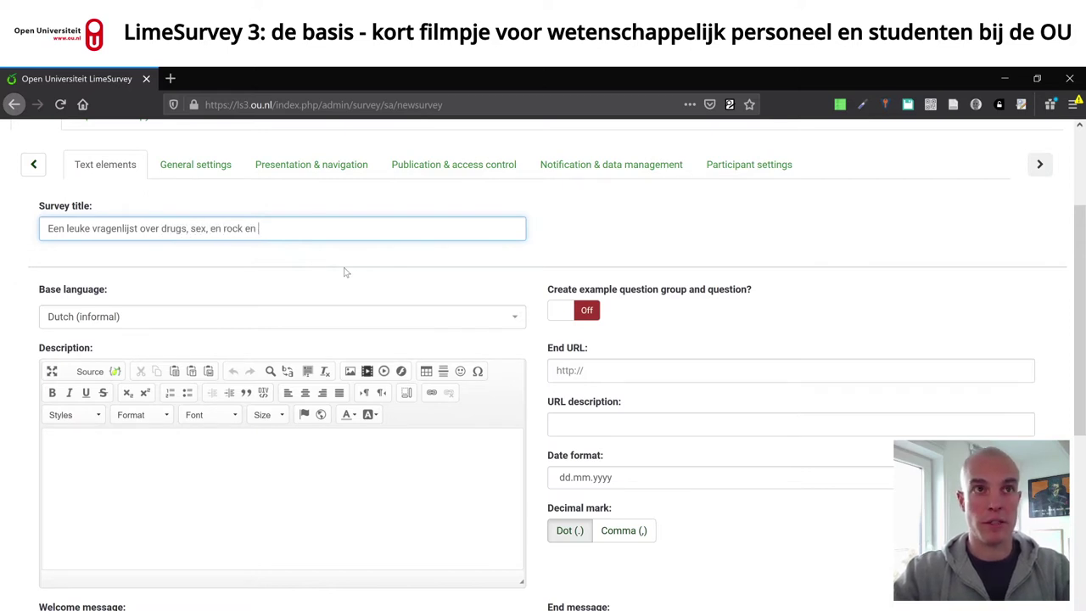
text(roll)
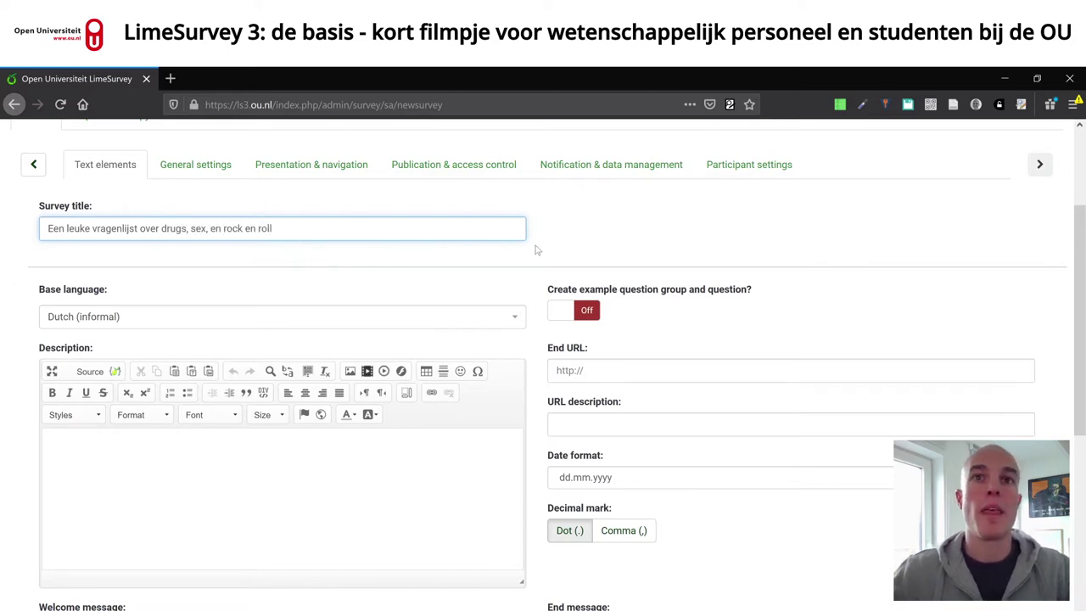
- Visit the description, end message and end URL fields, reaching the date format setting
scroll(534, 249, down, 2)
click(56, 373)
scroll(556, 366, down, 2)
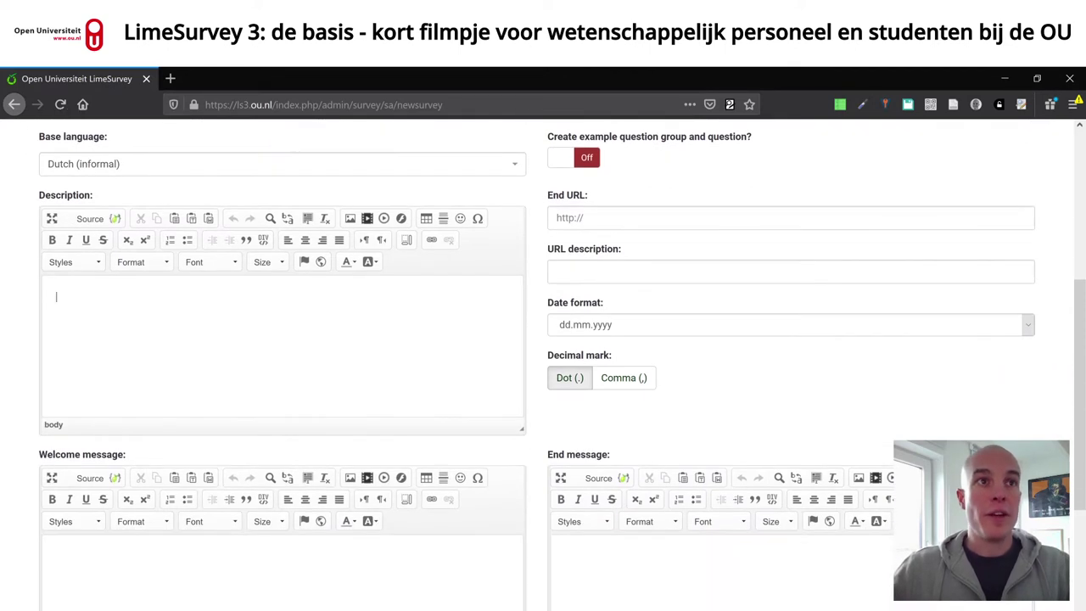
click(565, 556)
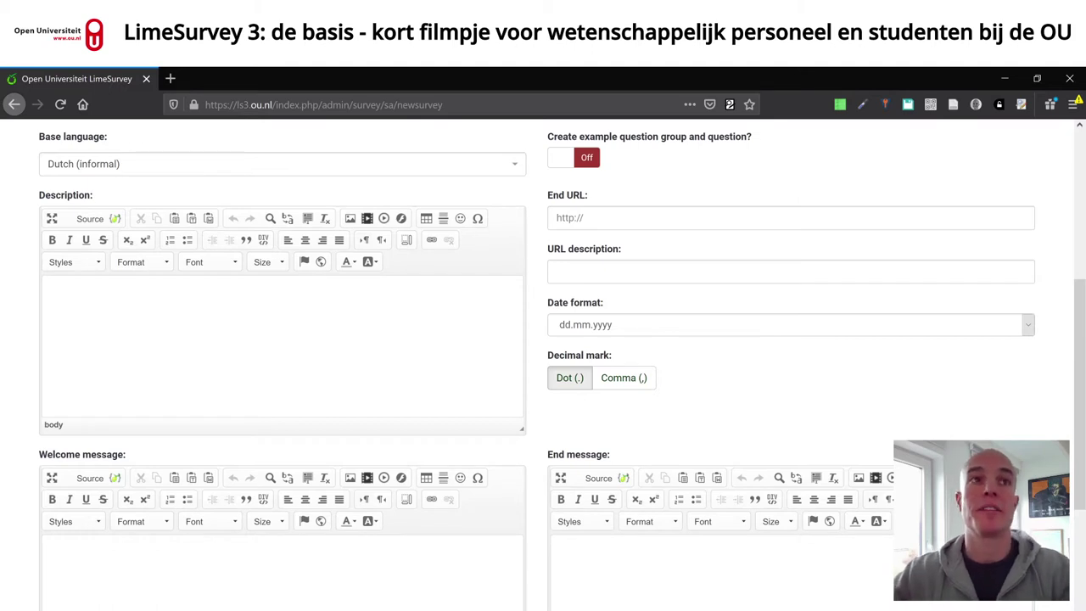
click(56, 297)
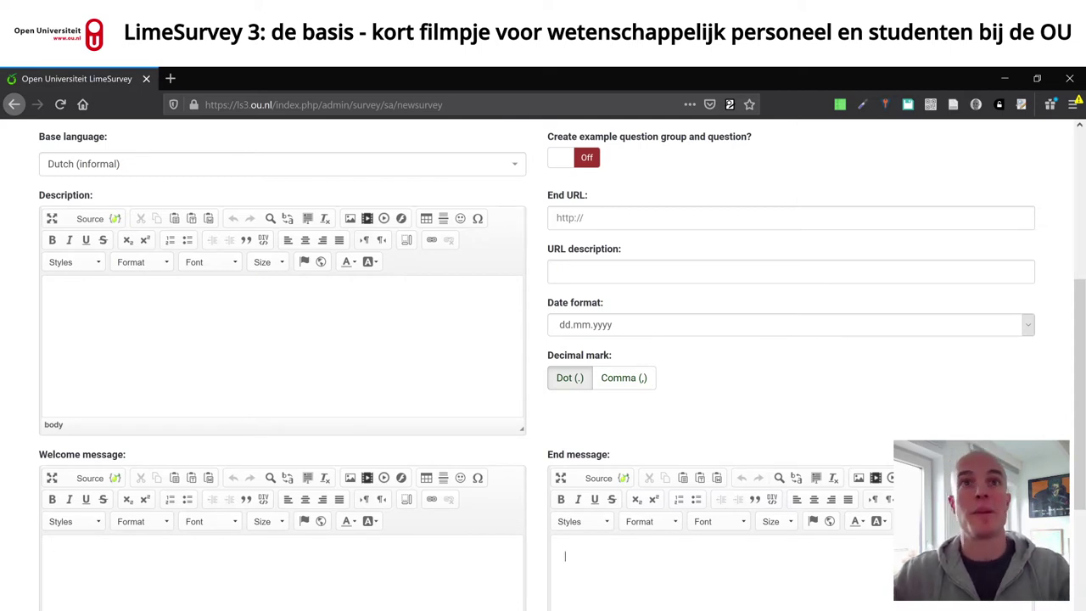
click(650, 218)
scroll(748, 297, up, 3)
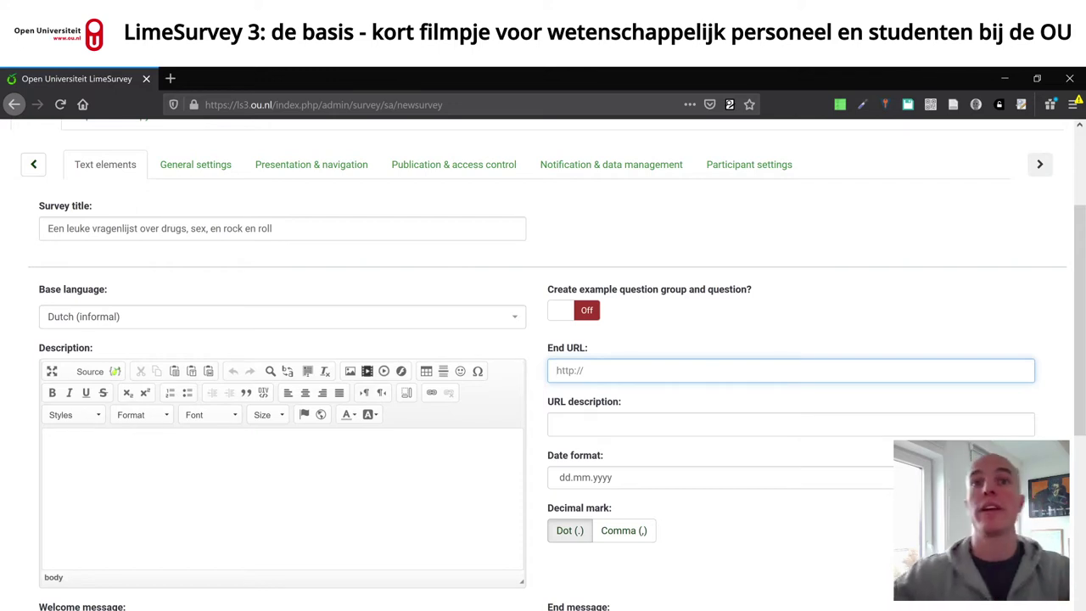
click(764, 476)
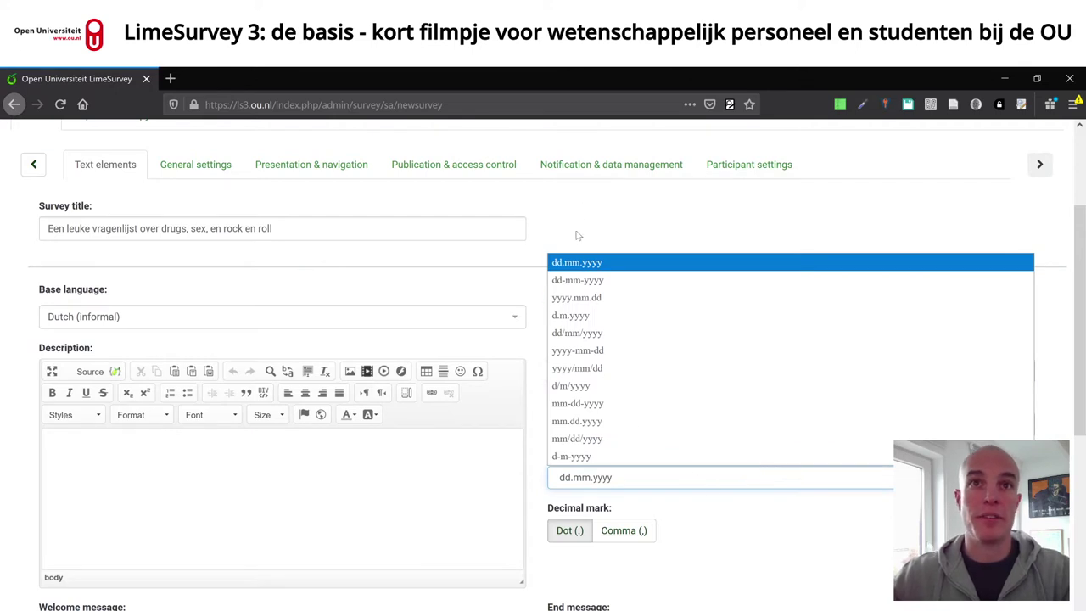
- Choose yyyy-mm-dd as the survey's date format
click(619, 358)
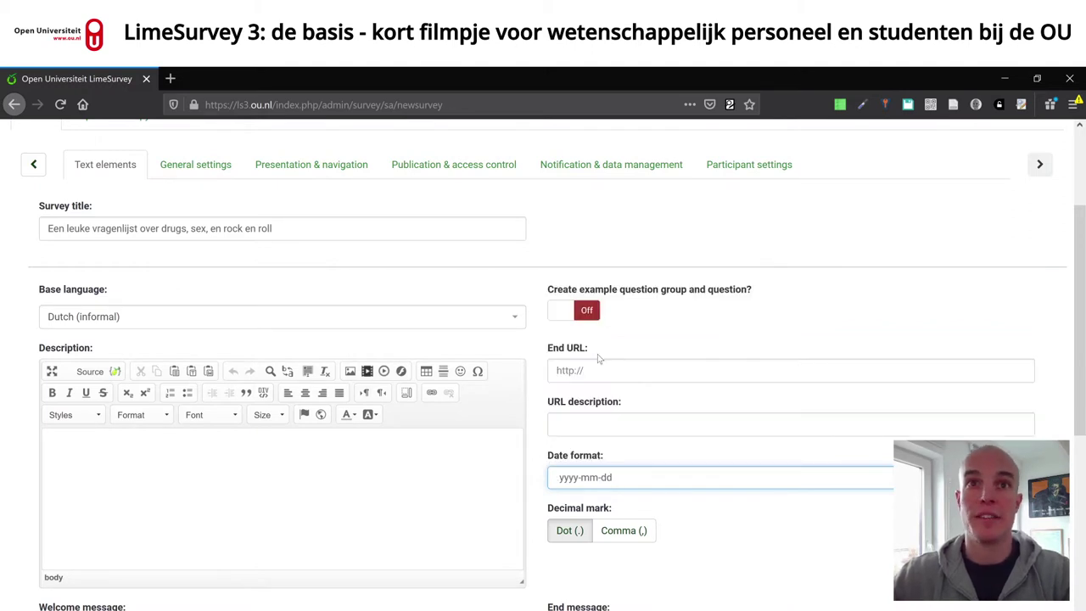
scroll(718, 515, down, 3)
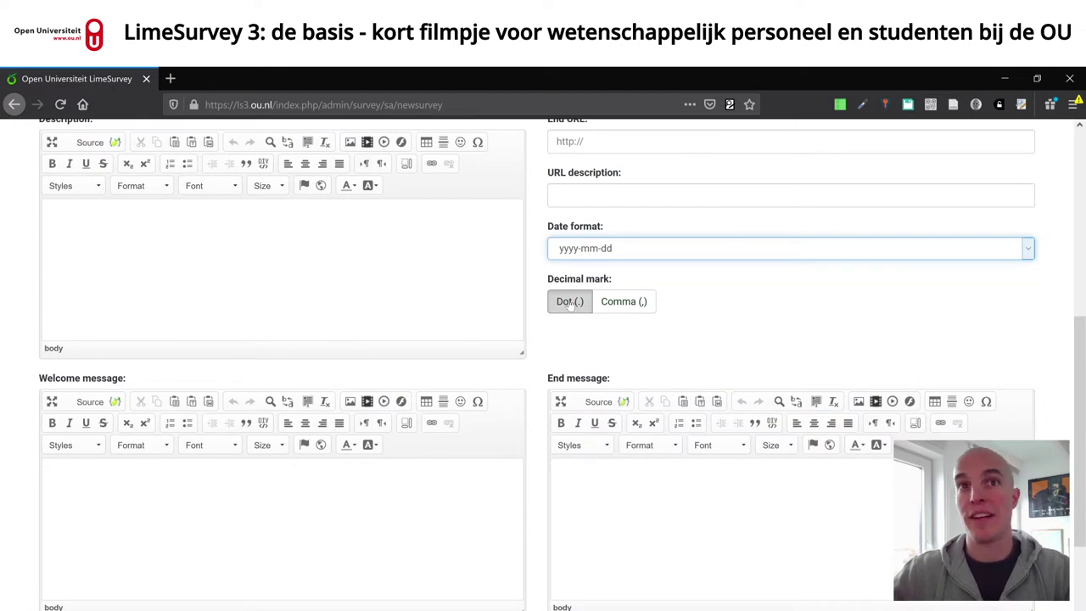
scroll(933, 314, down, 2)
scroll(812, 485, up, 3)
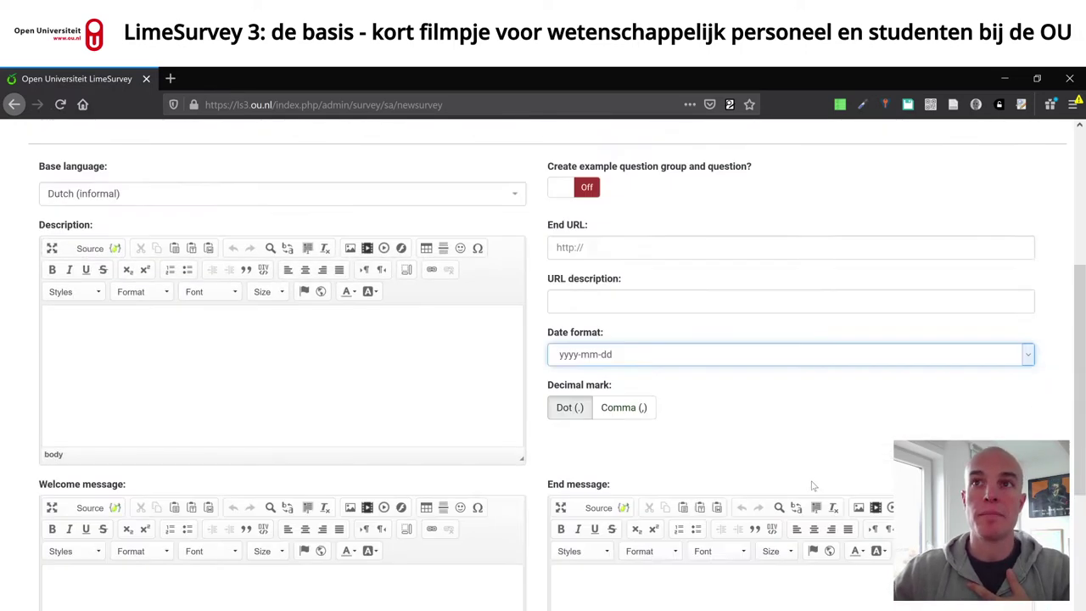
scroll(812, 486, up, 4)
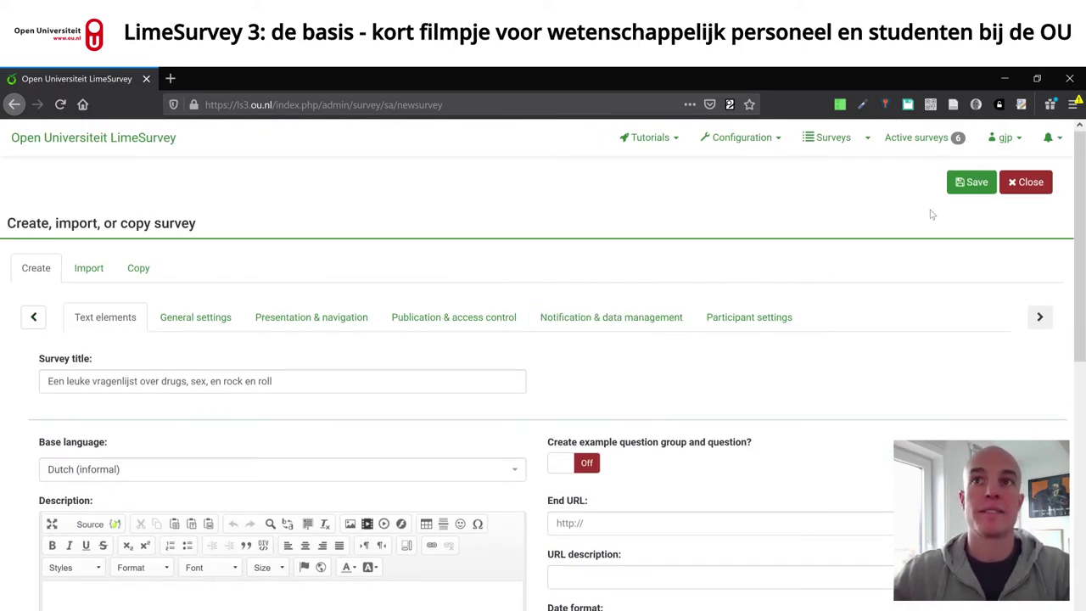
- Save the survey as ID 495722 and browse its Structure and Settings tabs
click(978, 187)
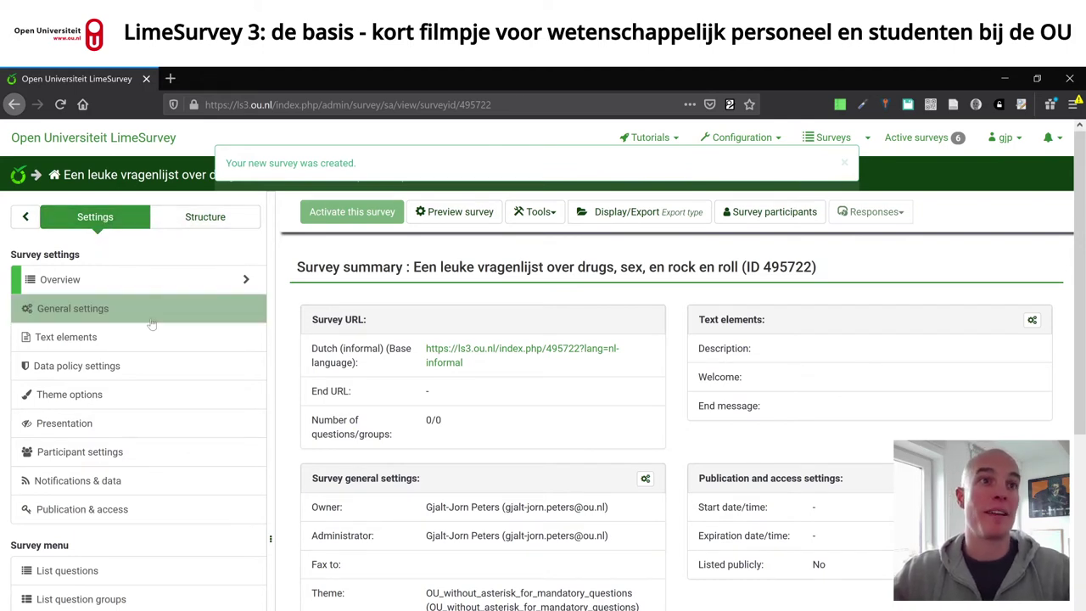
scroll(151, 324, down, 3)
scroll(150, 334, up, 3)
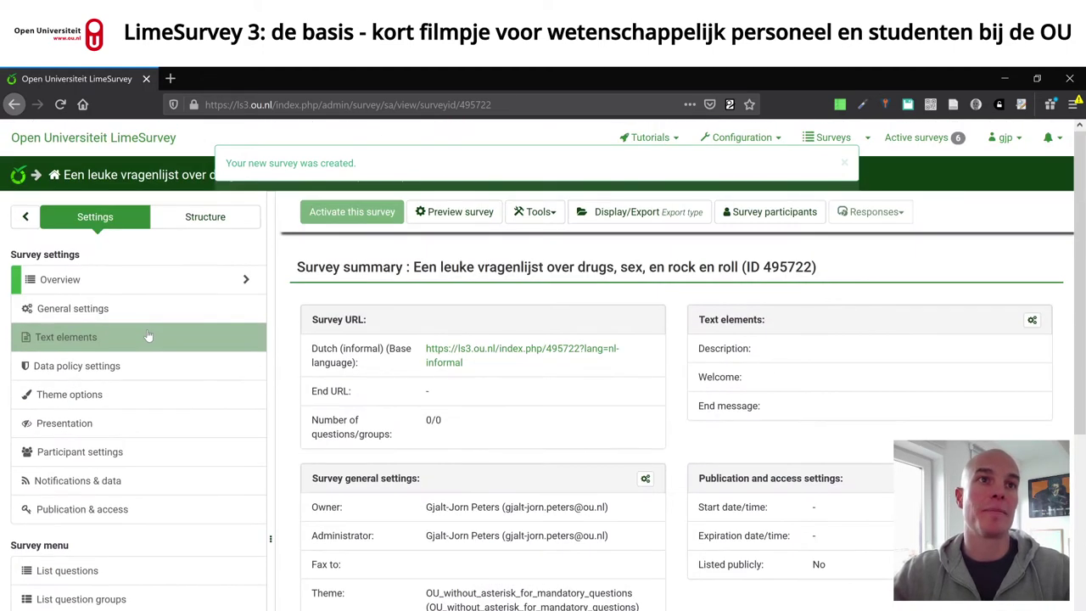
click(217, 221)
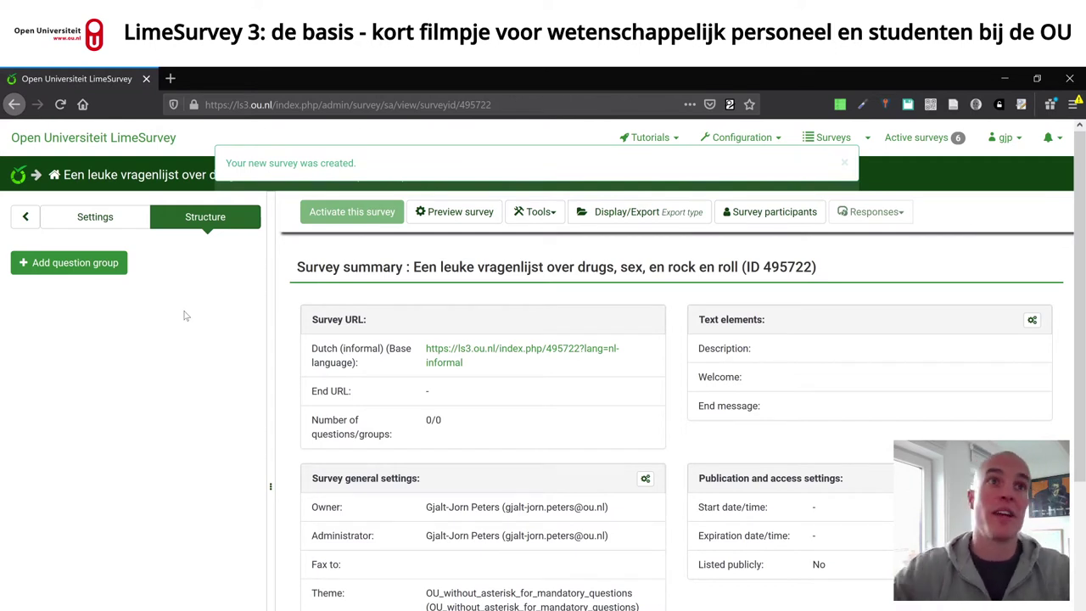
click(108, 218)
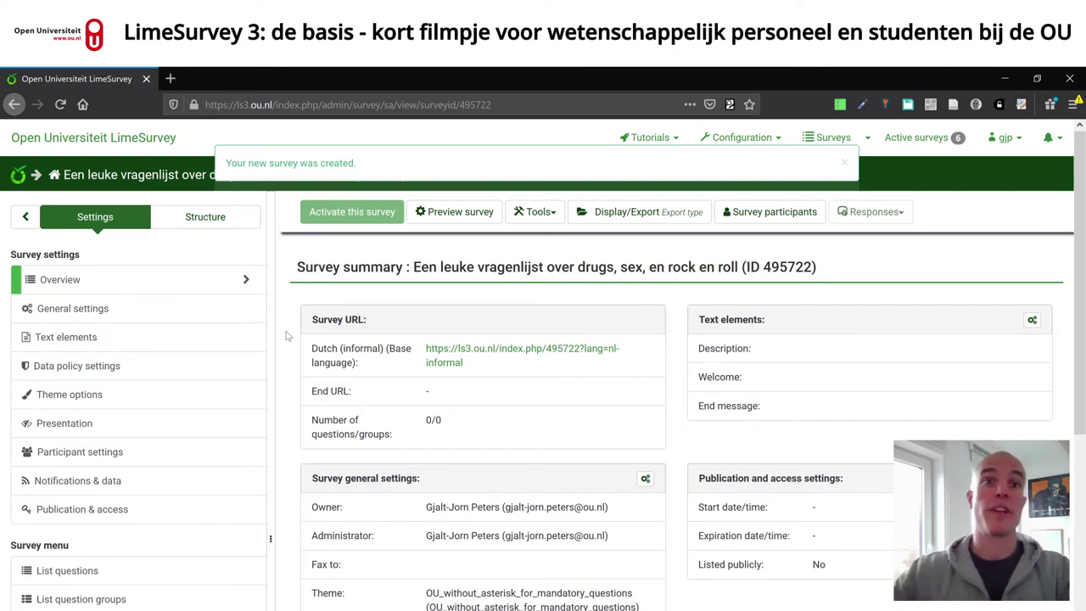
scroll(289, 338, down, 3)
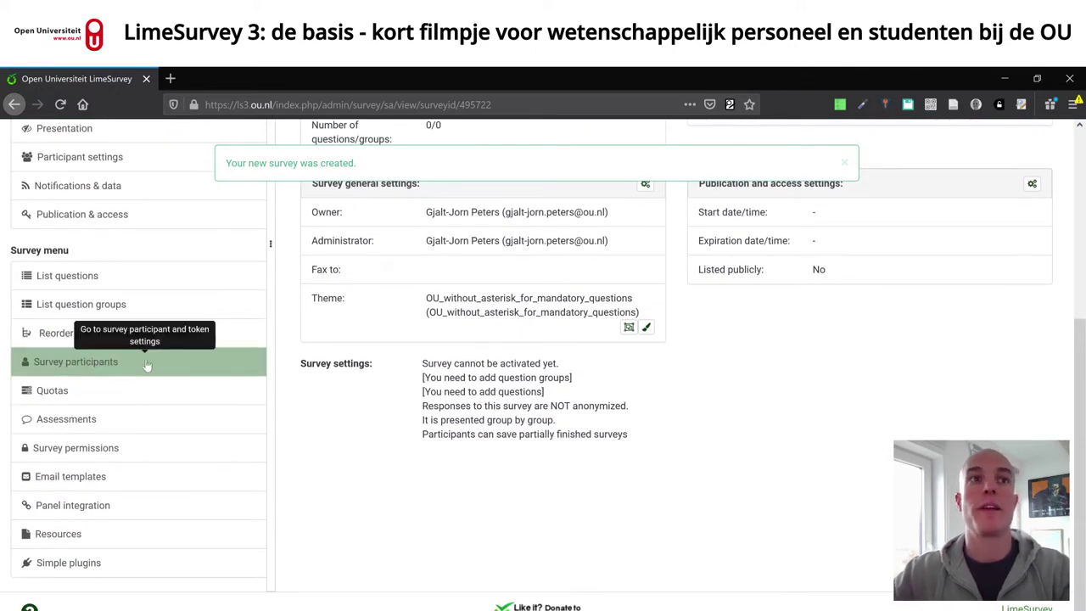
- Add the test user to survey 495722's permissions and open their survey permission settings
click(132, 449)
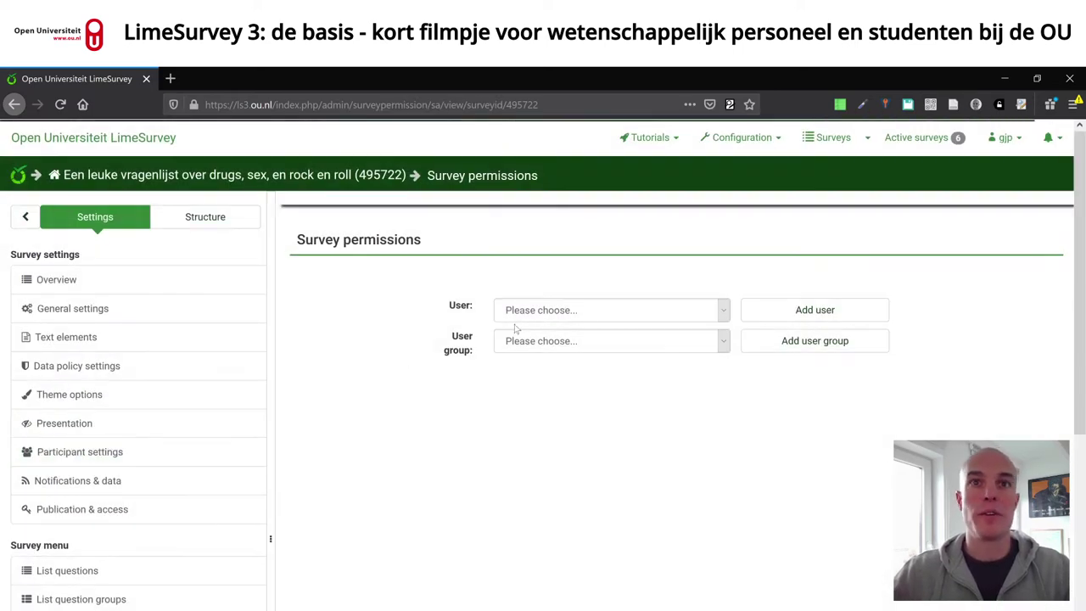
click(582, 313)
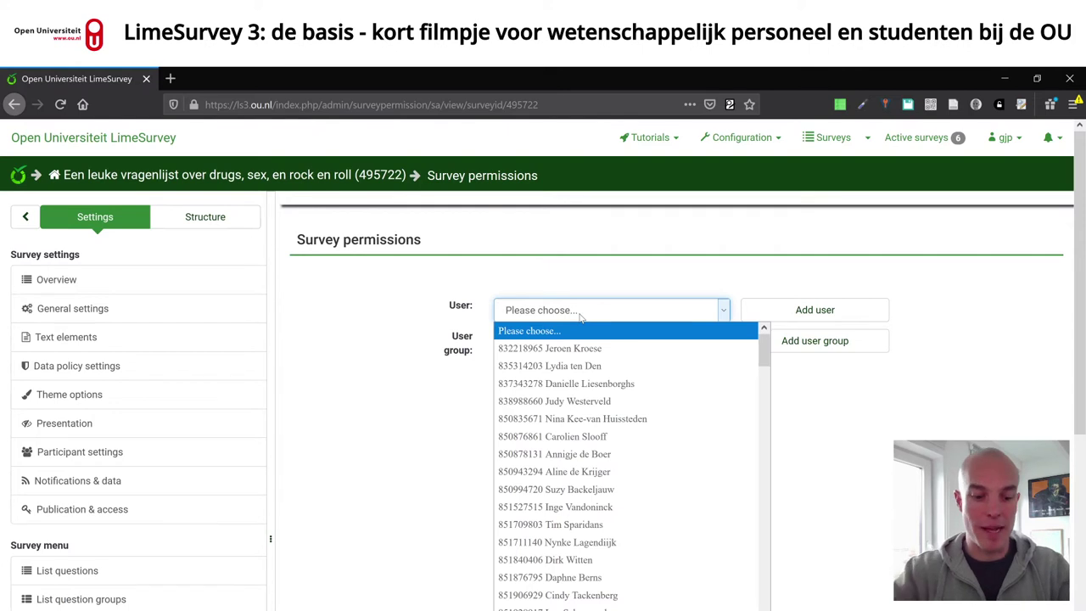
scroll(606, 473, down, 3)
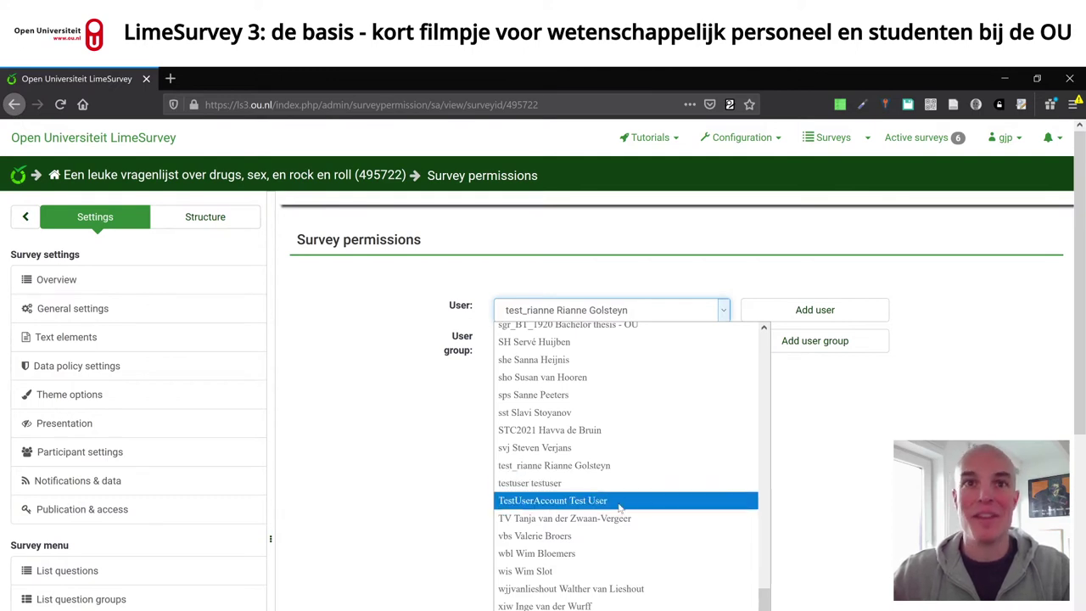
click(621, 504)
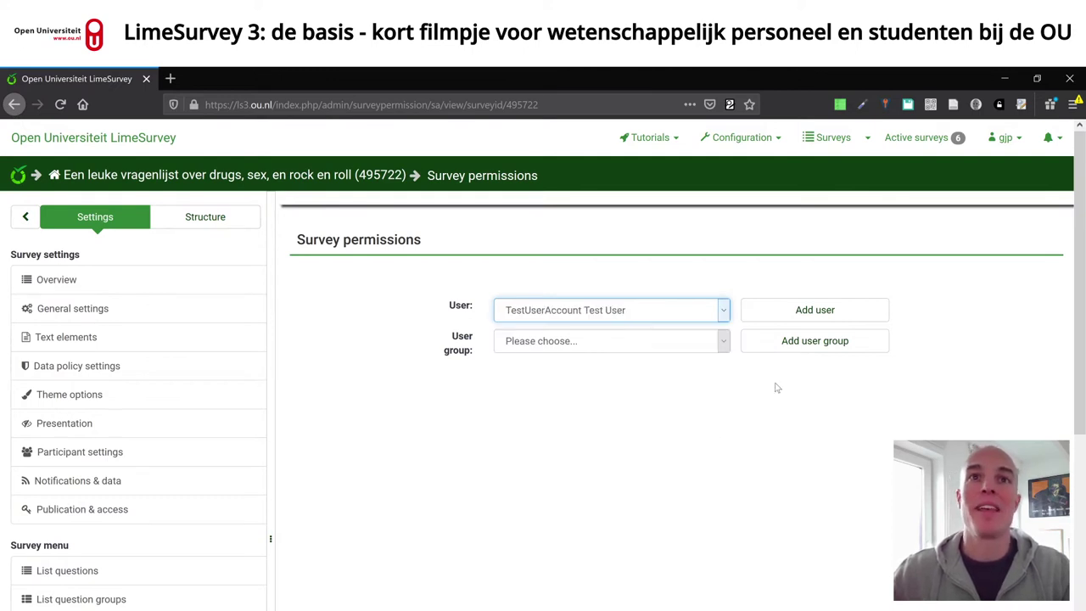
click(816, 313)
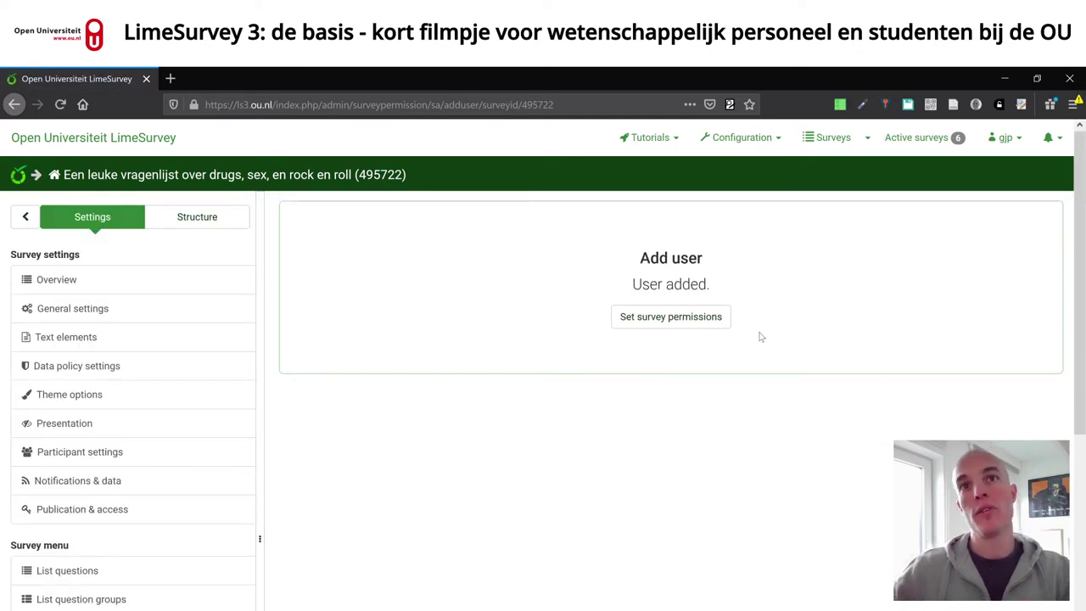
click(671, 316)
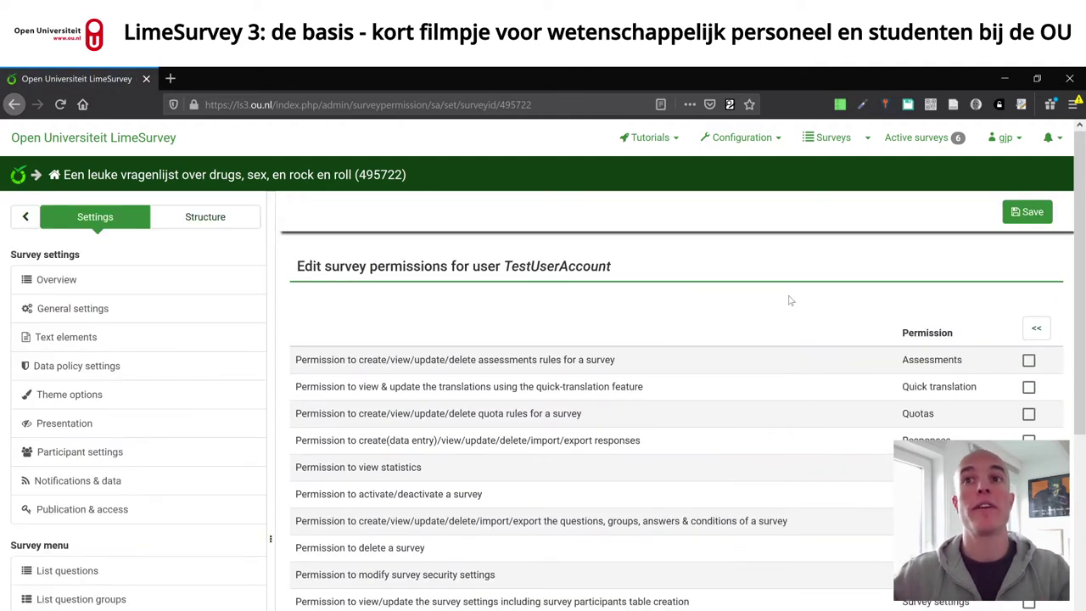
- Expand the permission grid into individual rights columns, toggling Survey activation on and off
scroll(789, 296, down, 3)
scroll(1029, 206, up, 2)
click(1037, 175)
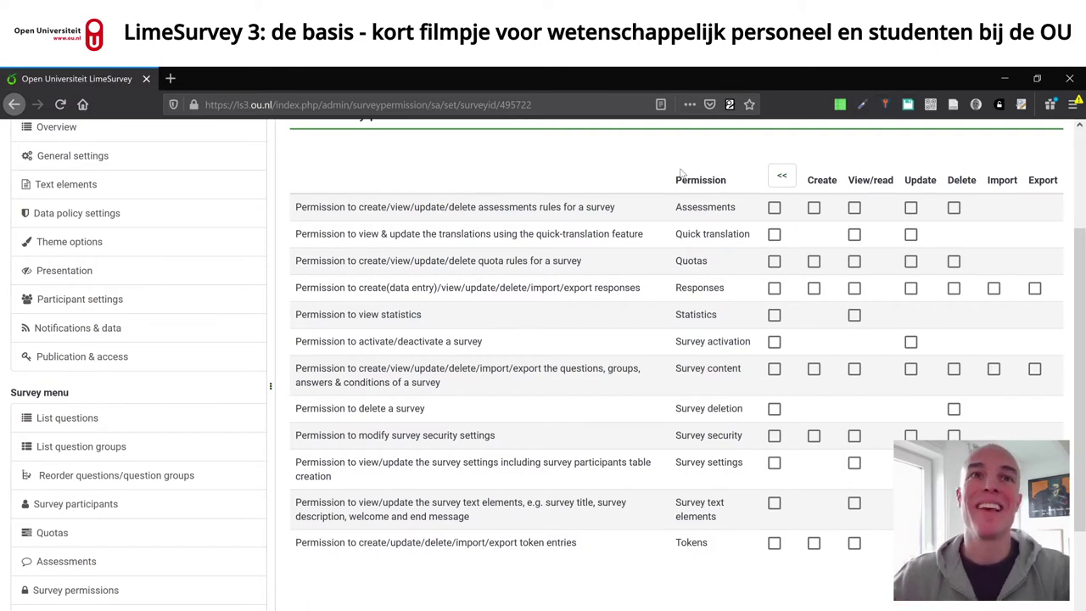
click(912, 343)
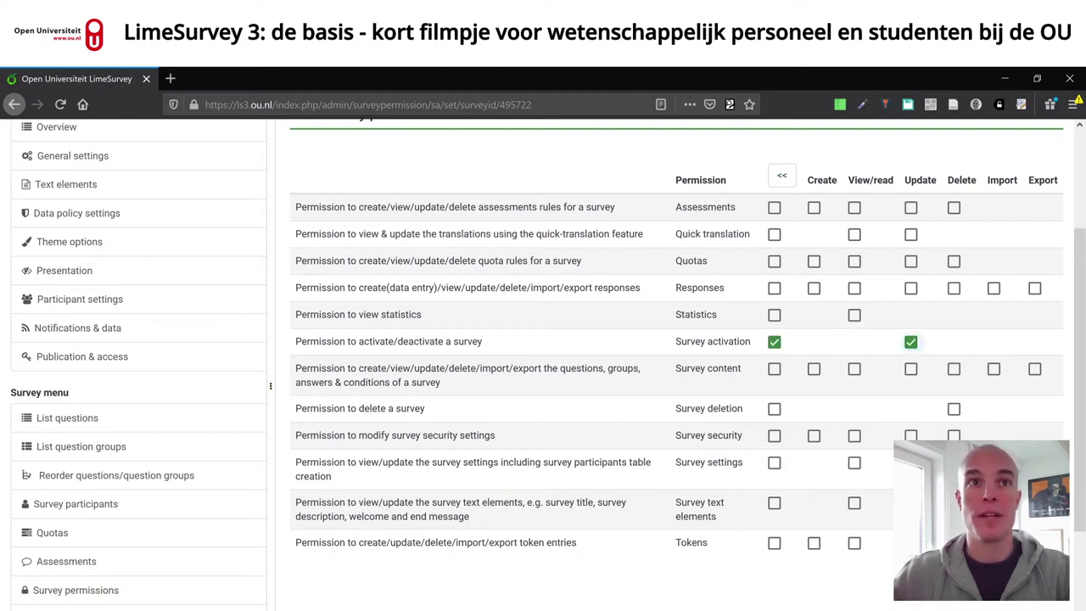
click(774, 341)
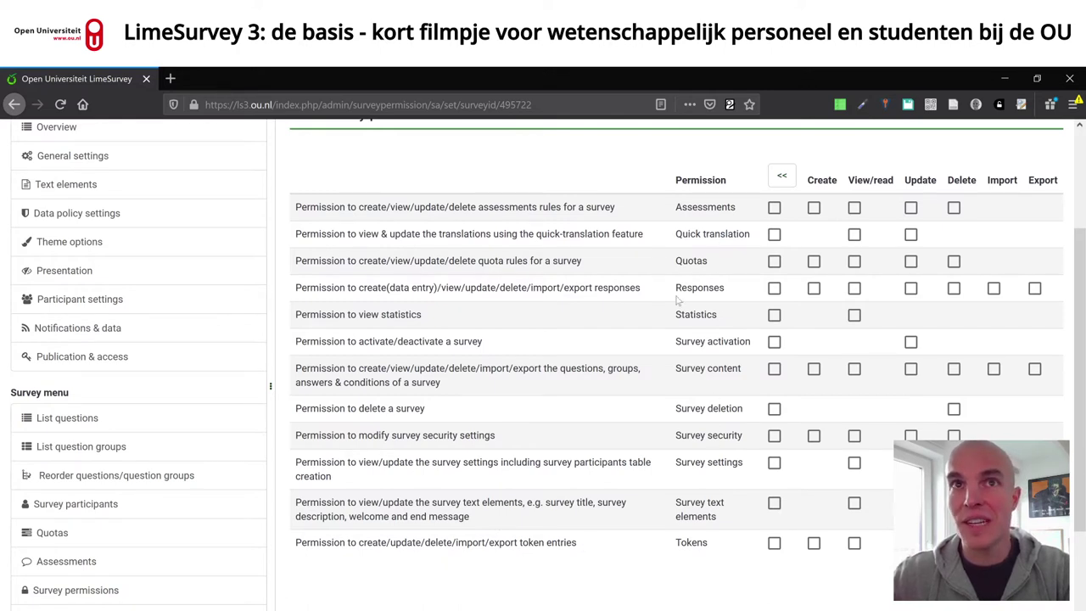
drag(295, 287, 726, 289)
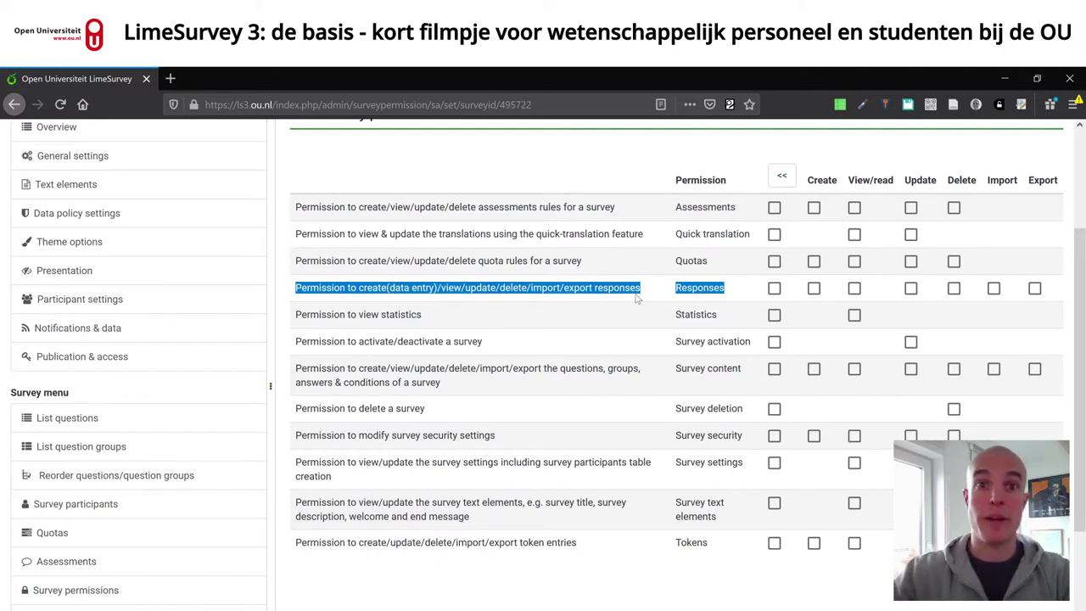
click(631, 302)
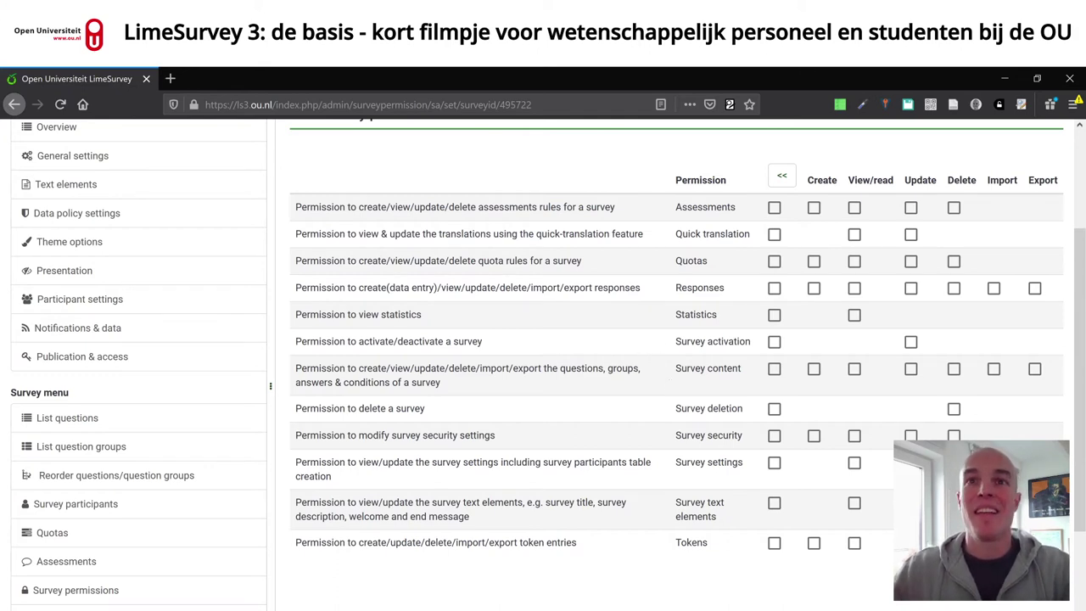
- Grant the test user all Survey content rights and view rights on Survey text elements
drag(675, 341, 762, 344)
click(757, 348)
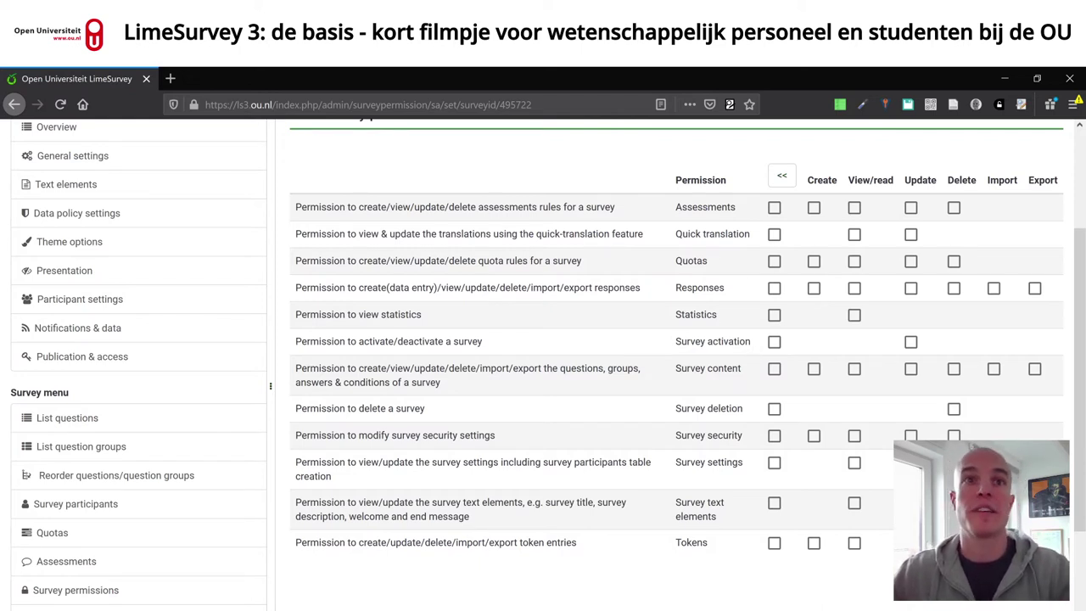
click(774, 370)
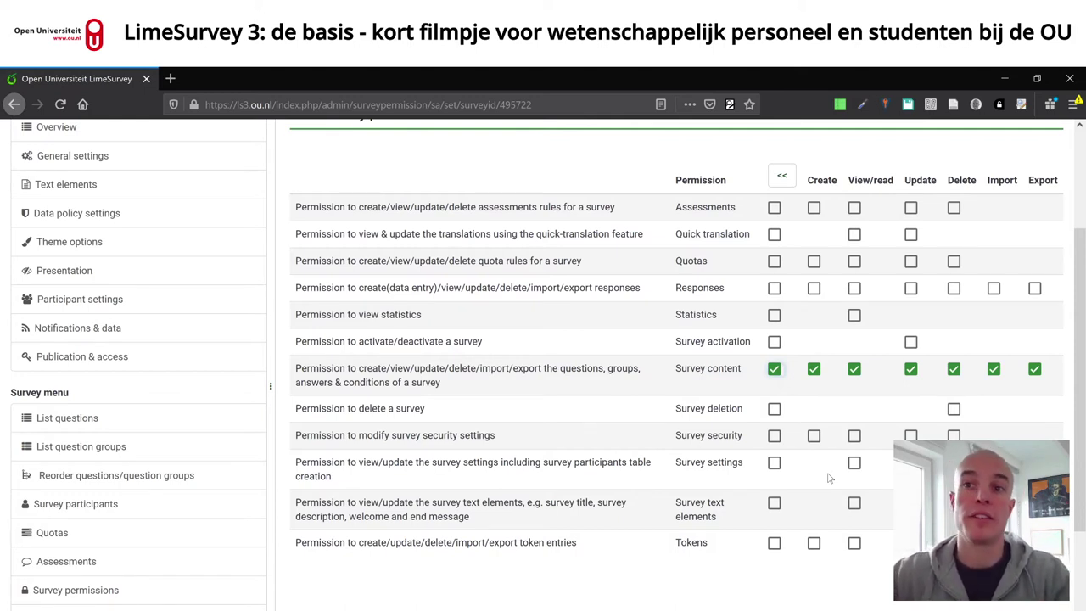
click(774, 503)
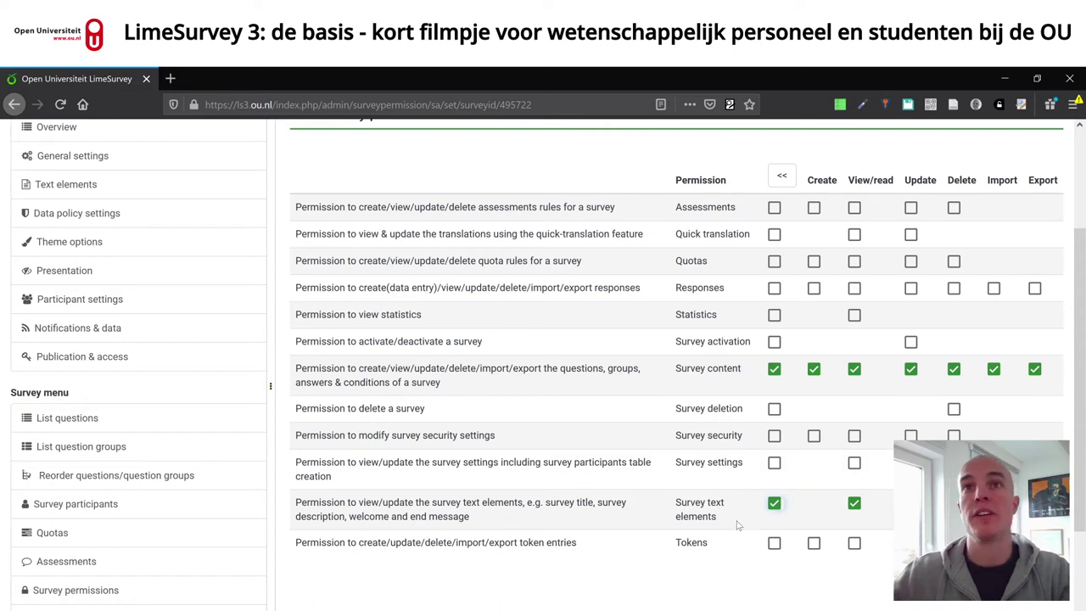
- Save the updated survey permissions for the test user
scroll(779, 544, down, 2)
scroll(747, 461, up, 4)
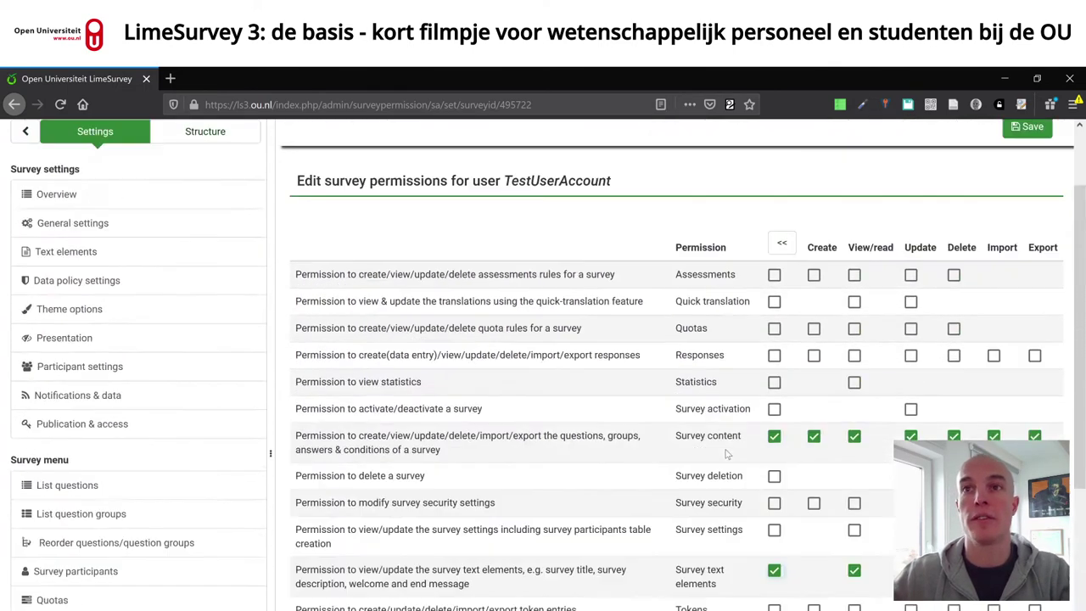
scroll(726, 433, down, 2)
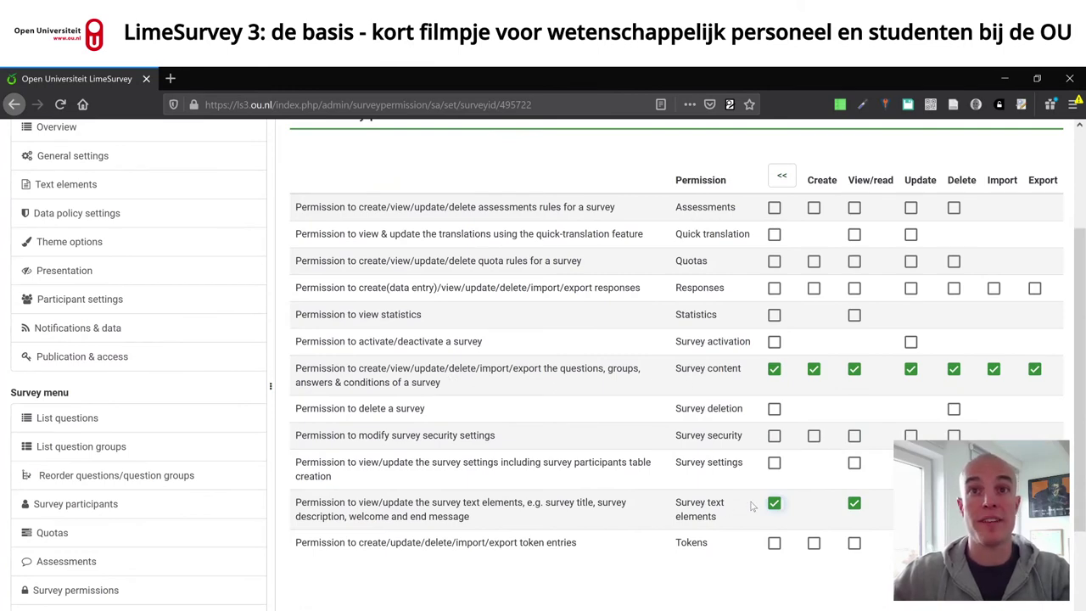
scroll(713, 358, up, 2)
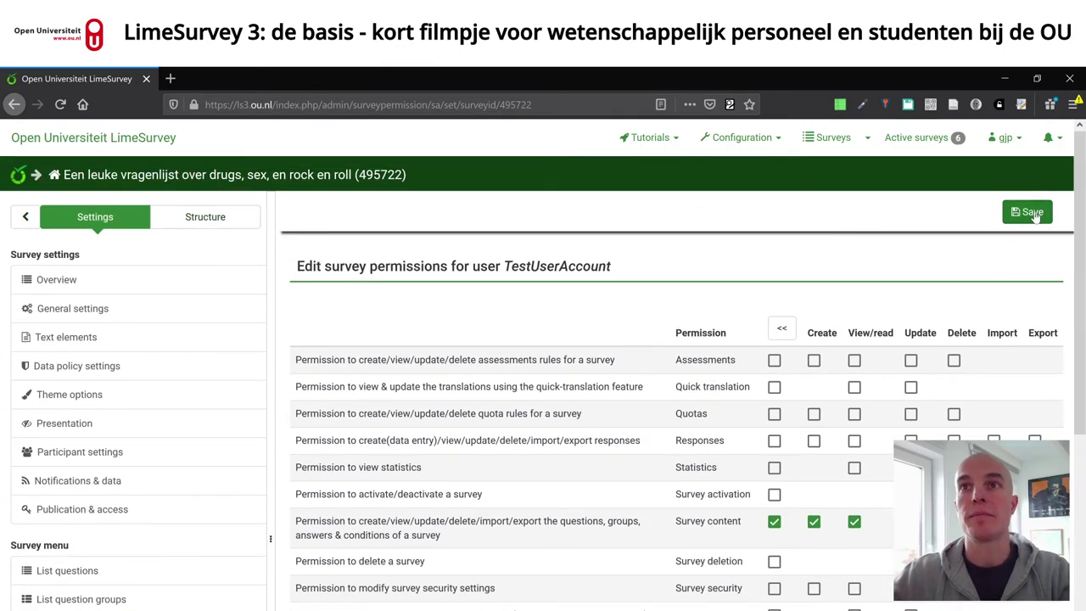
click(1027, 212)
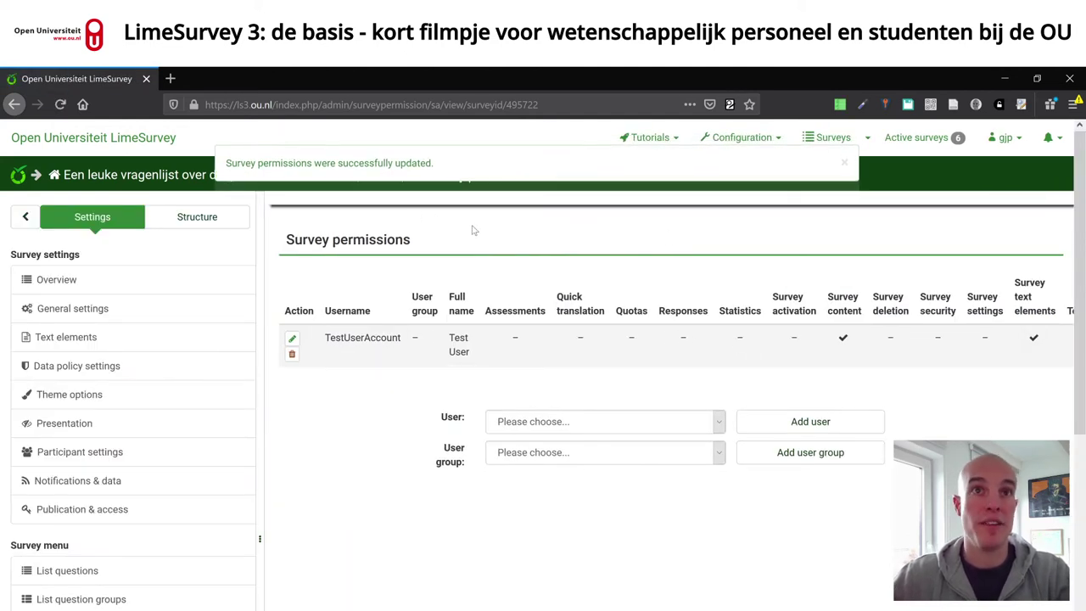
click(195, 218)
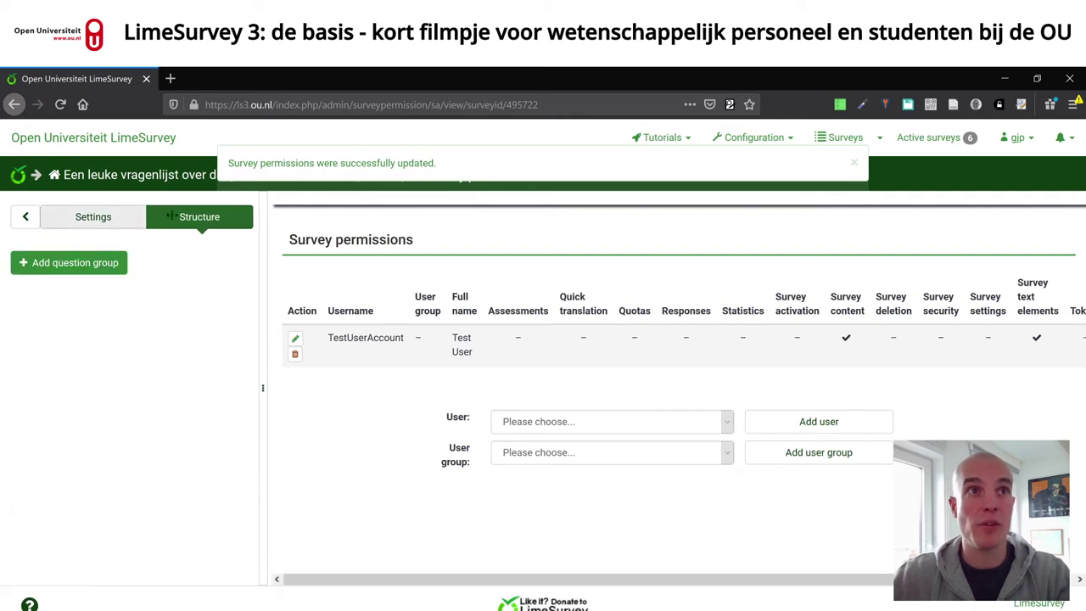
- Start a new question group and title it 'Eerste groep'
click(96, 267)
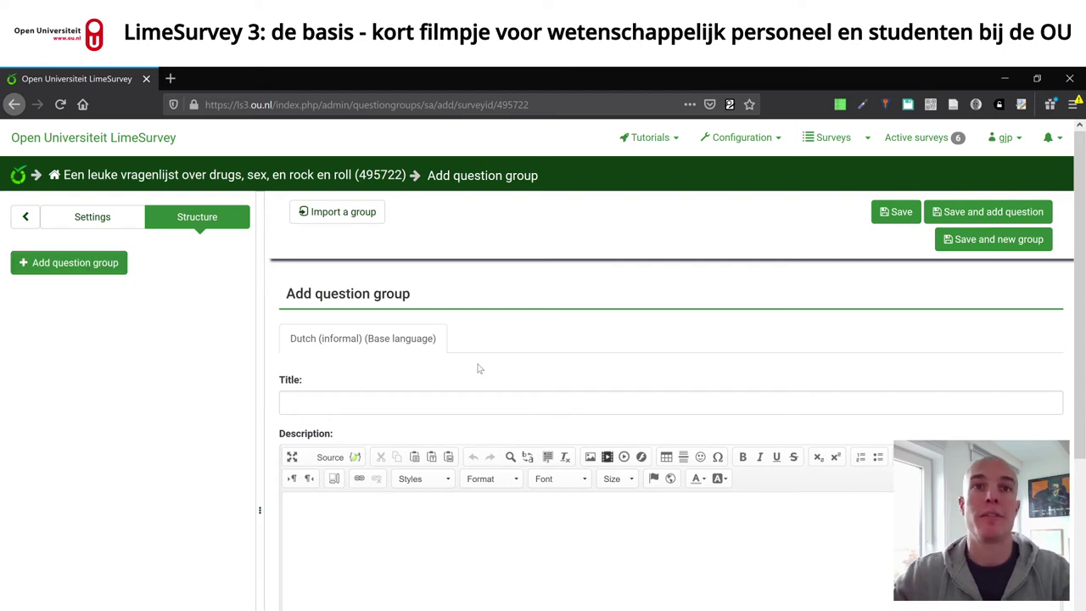
click(477, 400)
scroll(477, 400, down, 2)
text(Eeste)
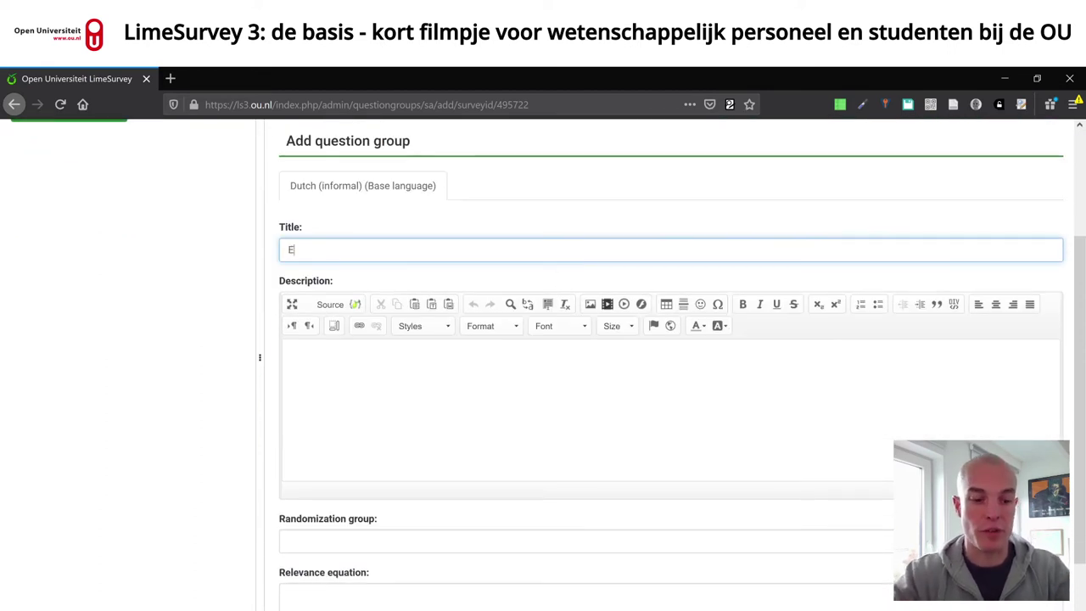
key(BackSpace)
key(BackSpace)
key(BackSpace)
text(rste)
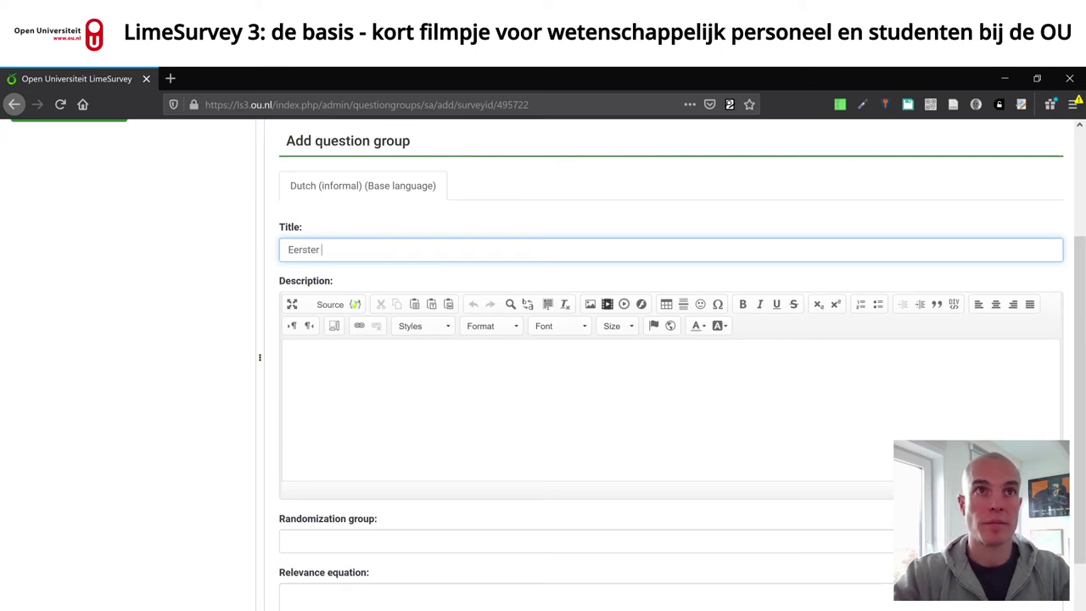
text( g)
key(BackSpace)
key(BackSpace)
text(groep)
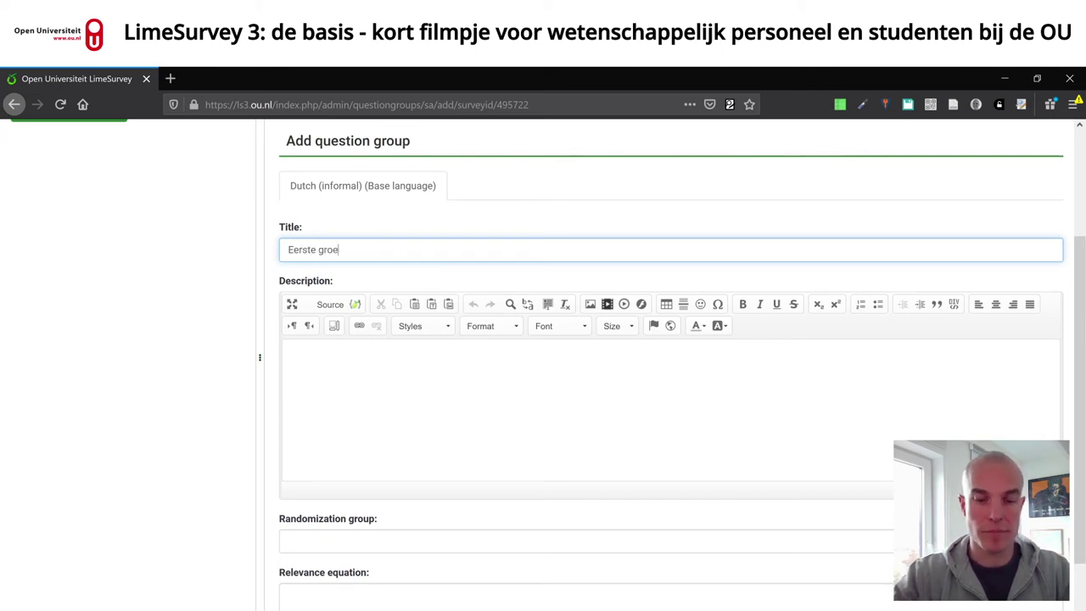
- Leave the description, randomization and relevance fields unchanged and save the group
click(296, 358)
scroll(671, 356, down, 1)
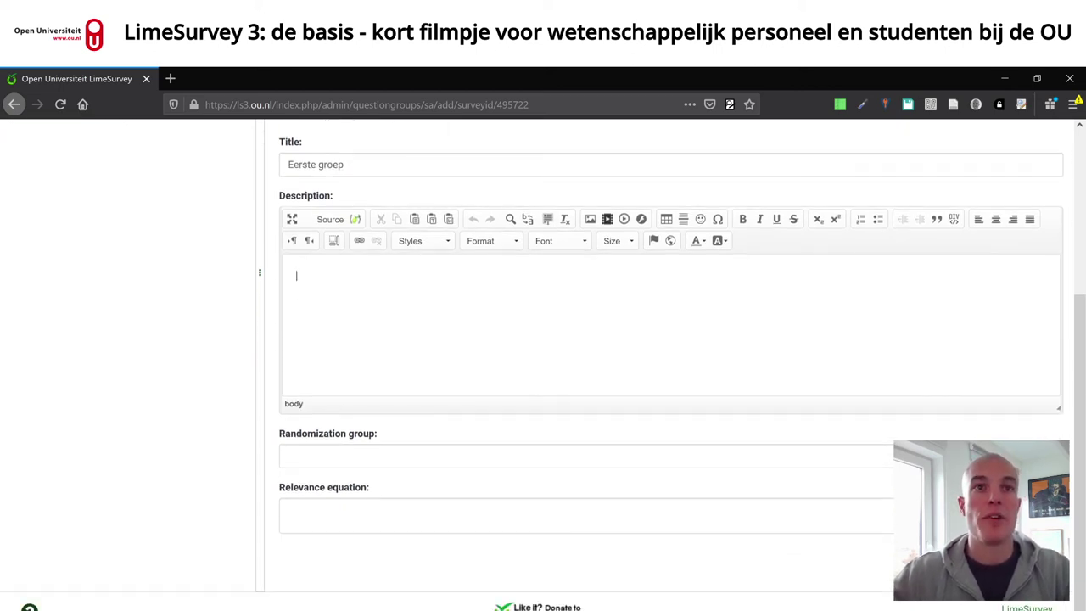
click(333, 442)
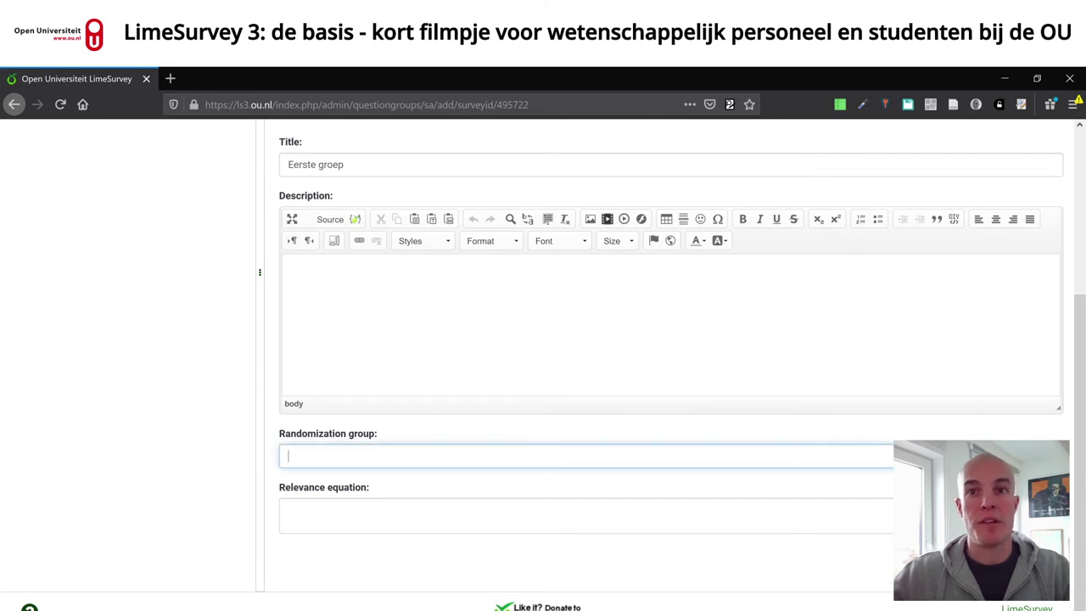
click(728, 501)
scroll(917, 414, up, 3)
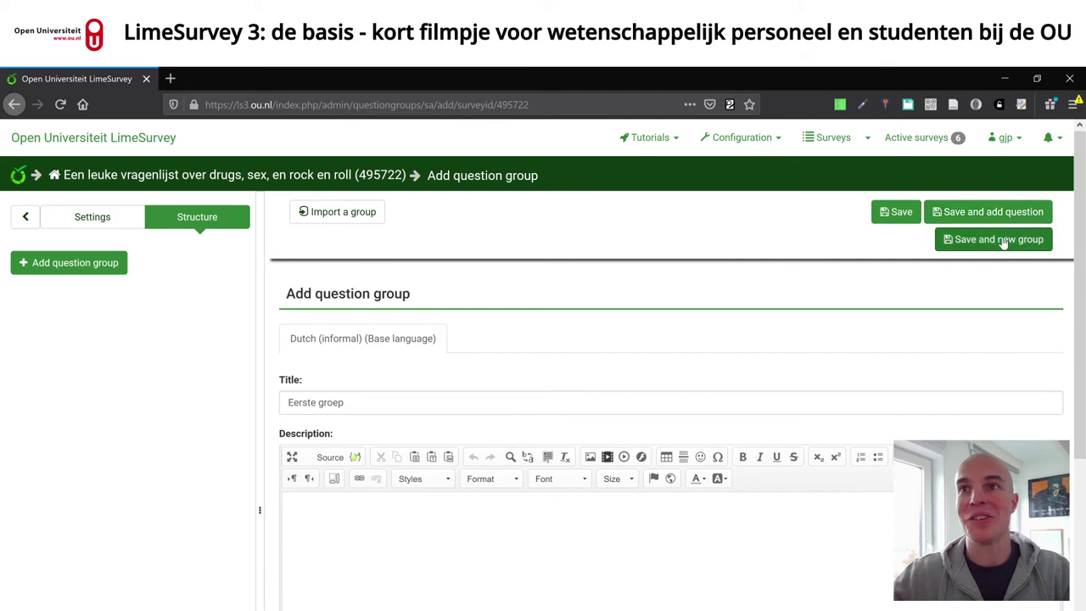
click(899, 212)
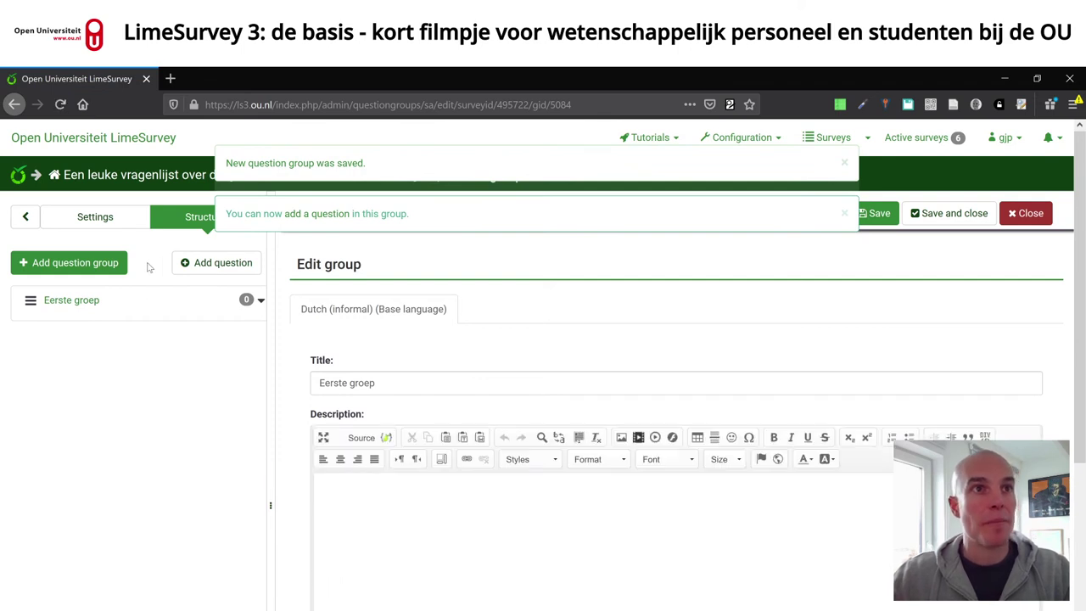
- Add a new question to the group with the code eersteVraag
click(217, 263)
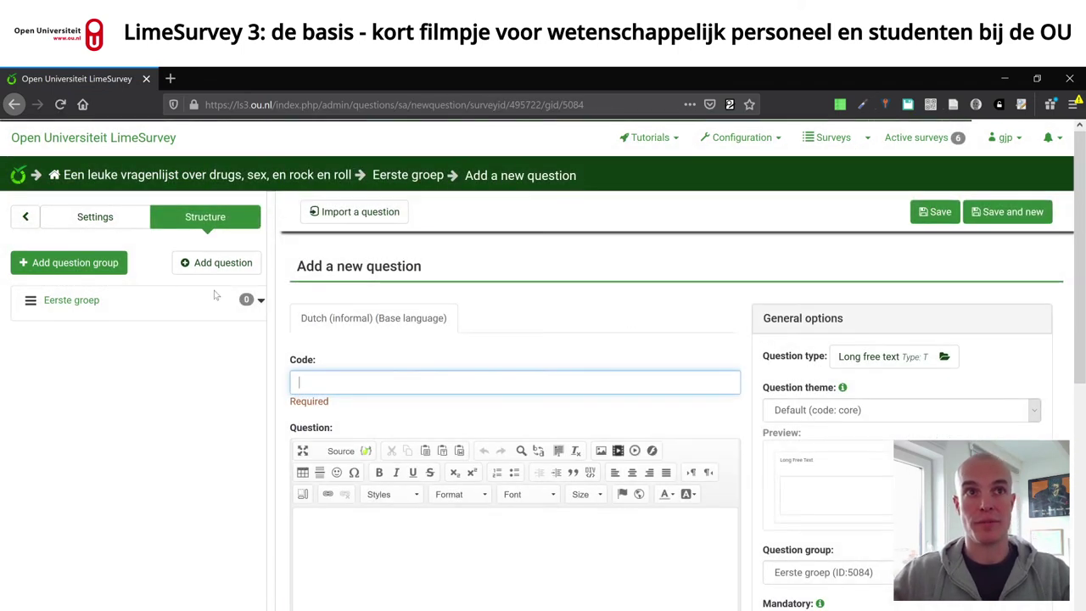
scroll(543, 286, down, 1)
text(eerste vraag)
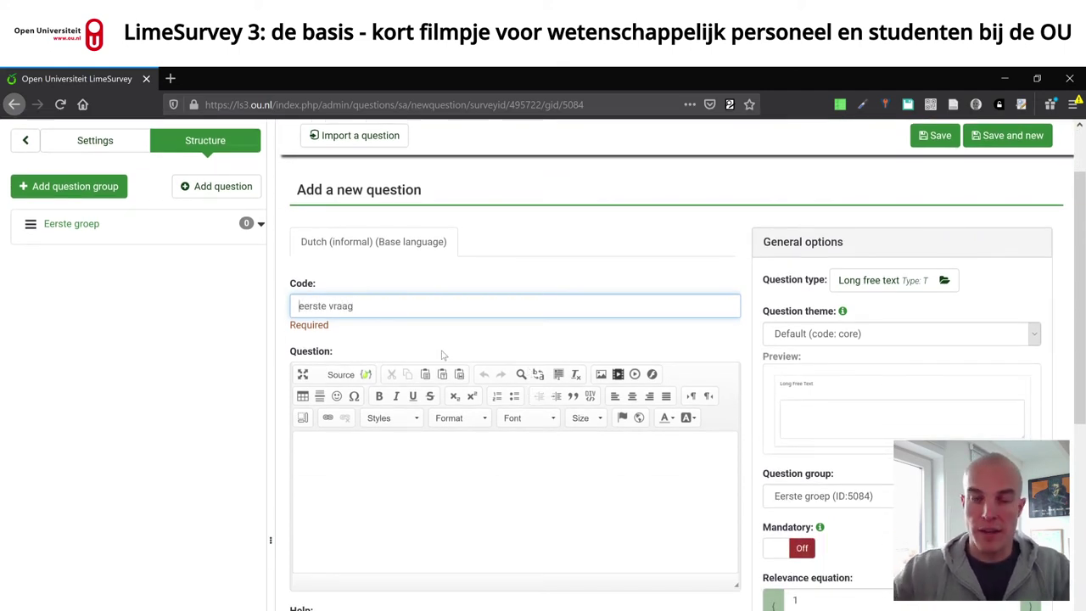
key(BackSpace)
key(BackSpace)
text(V)
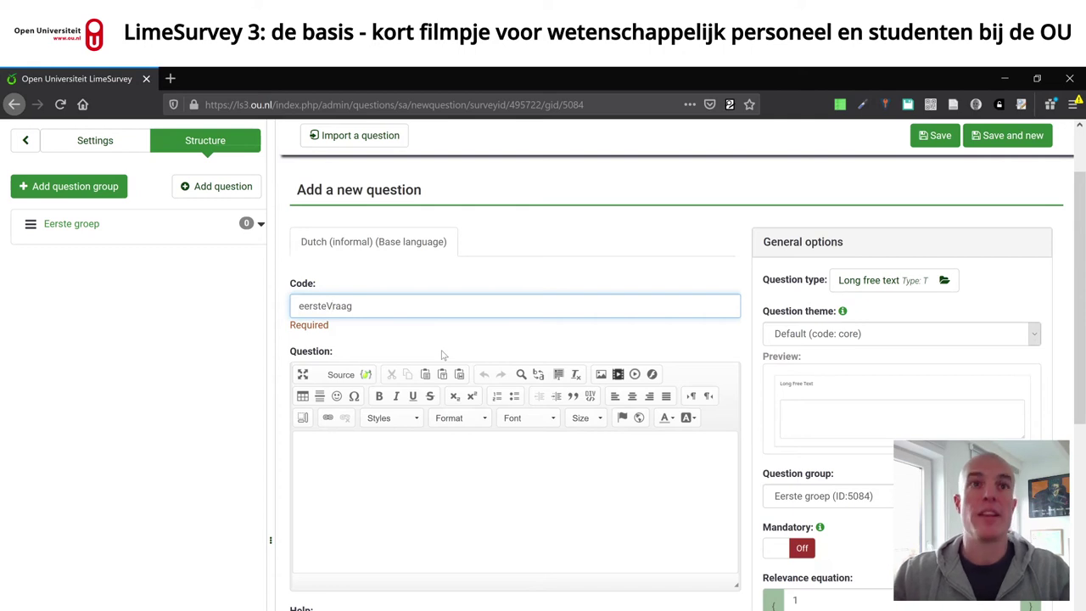
key(Tab)
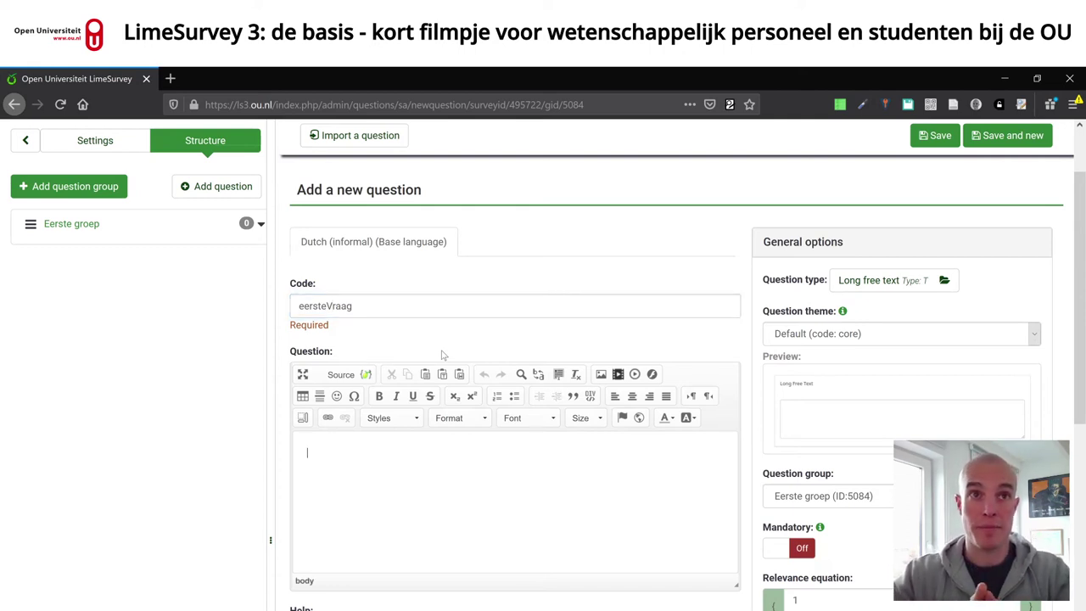
- Replace the question code eersteVraag with informedConsentIntro
key(shift+Tab)
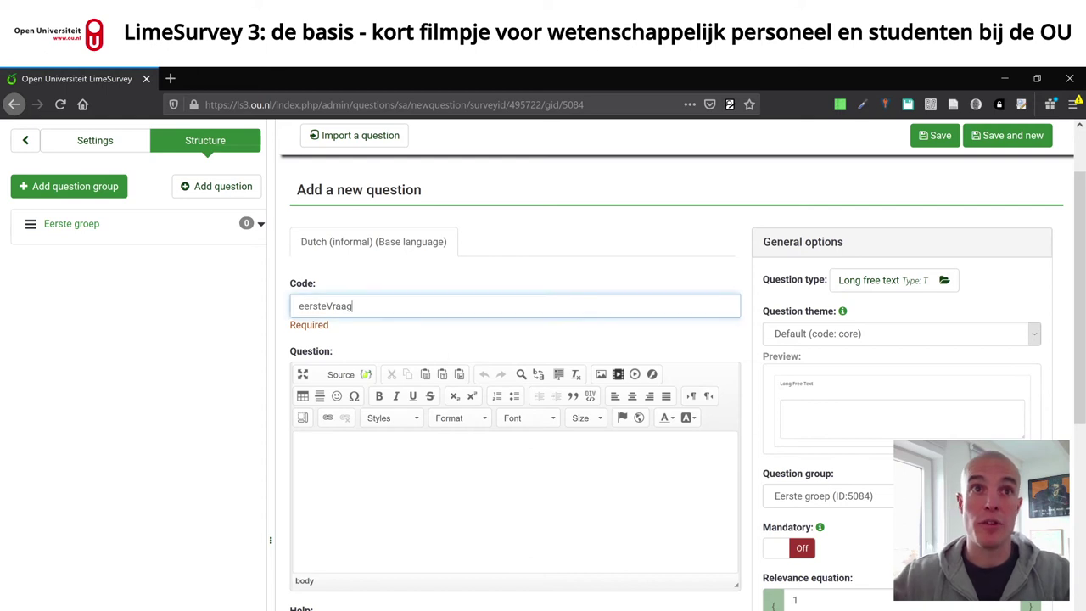
key(ctrl+a)
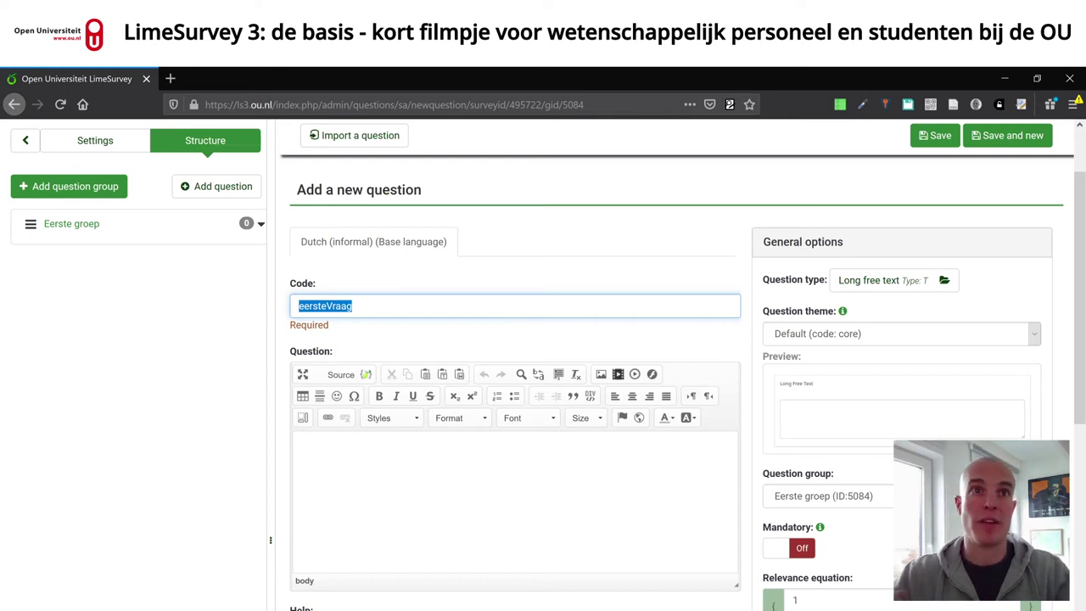
text(informedConc)
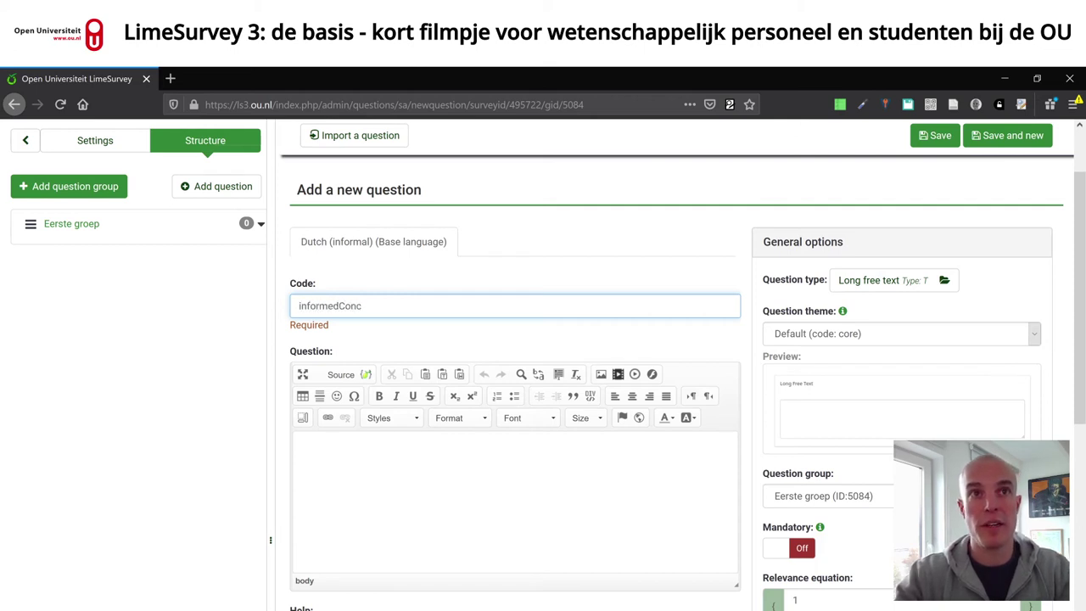
key(BackSpace)
text(se)
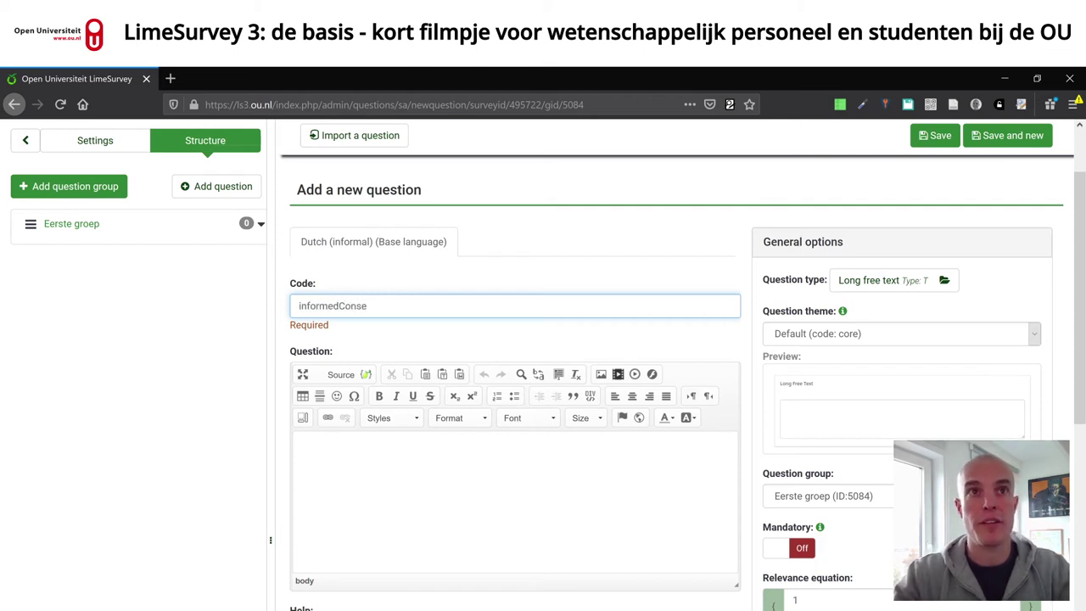
text(nt)
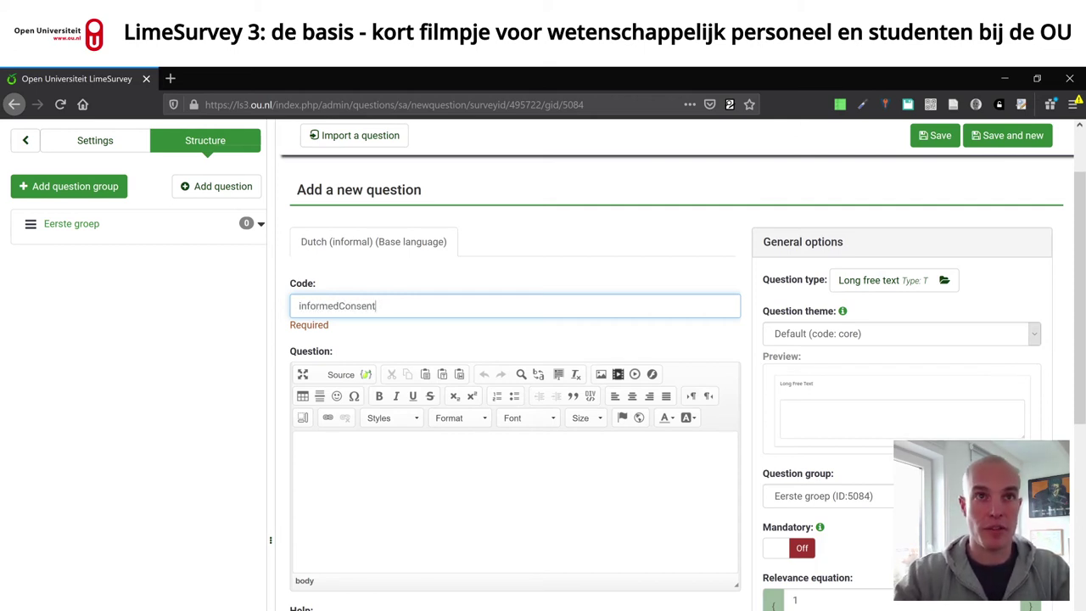
text(_Intro)
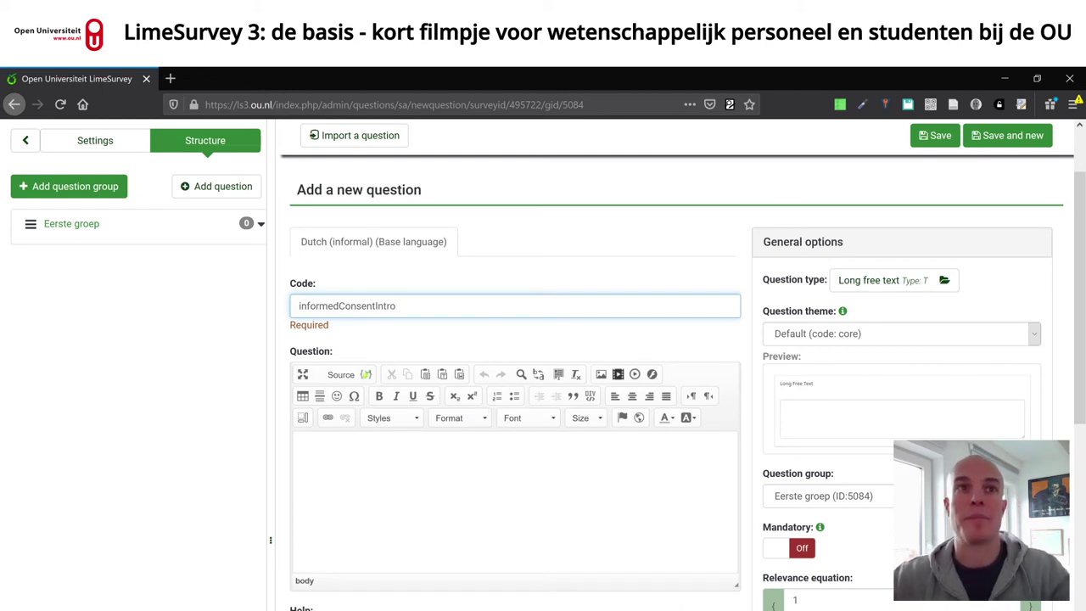
- Enter the question text 'Lees dit allemaal goed.'
key(Tab)
text(lees dit allmeaal)
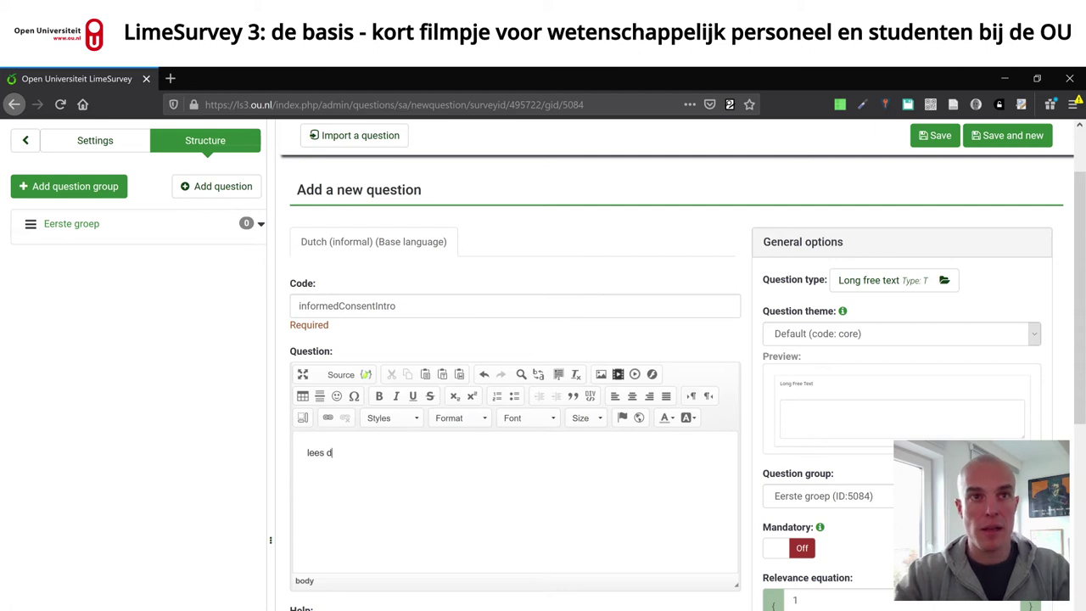
key(BackSpace)
key(BackSpace)
key(BackSpace)
key(BackSpace)
key(BackSpace)
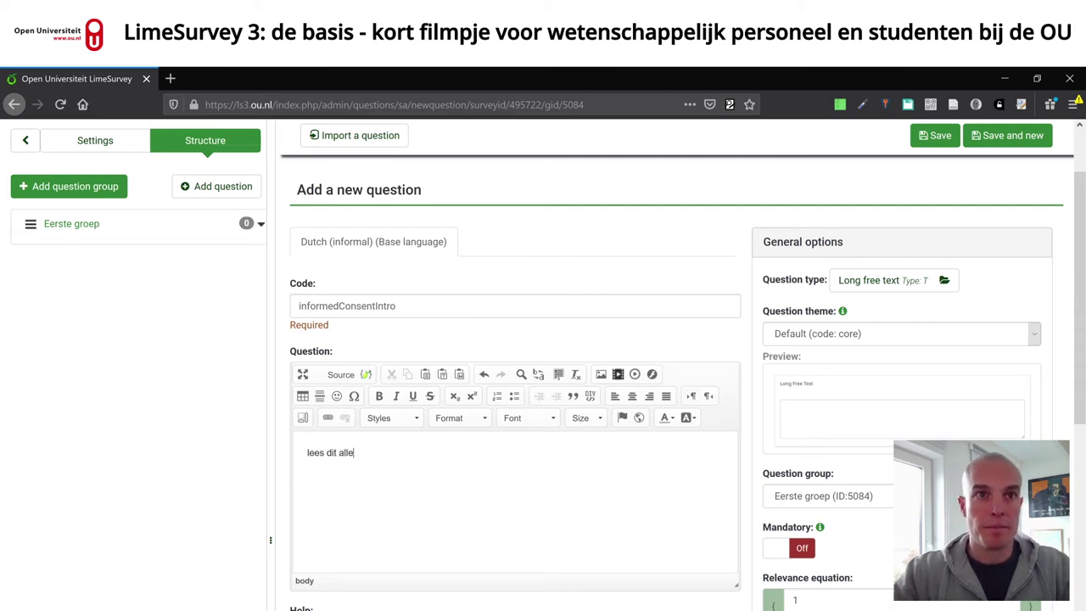
text(emaal goed)
key(shift+Right)
text(L)
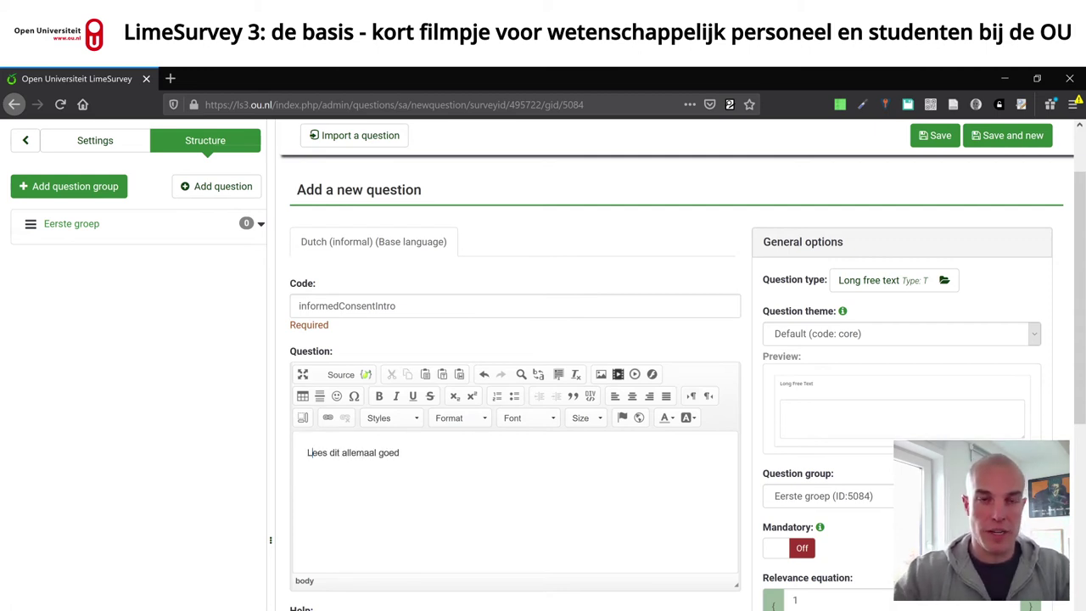
click(399, 452)
text(.)
scroll(543, 365, down, 2)
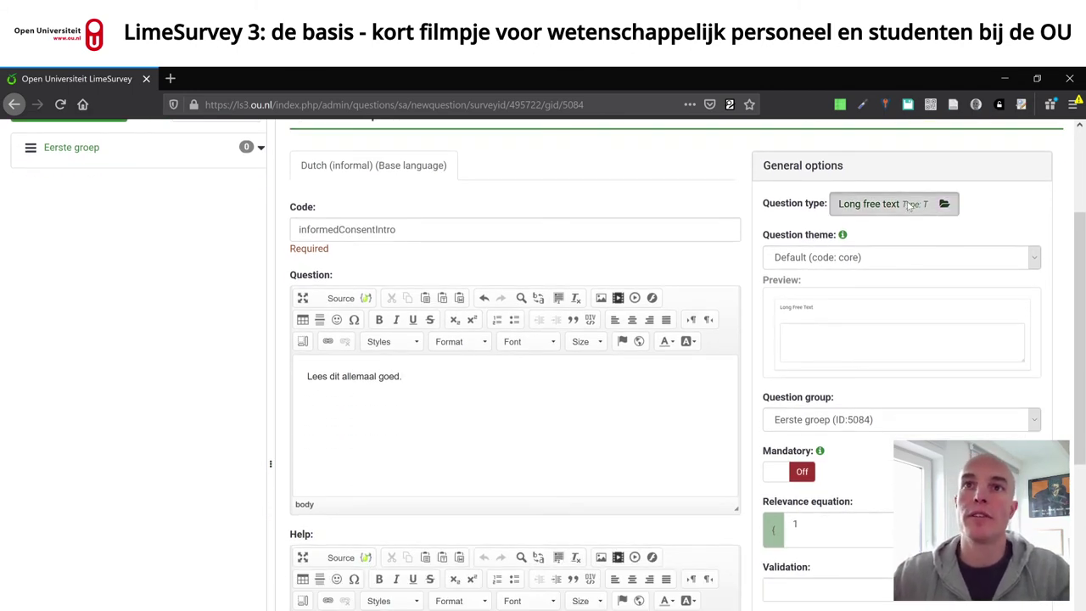
- Change the question type from Long free text to List (radio) under Single choice questions
click(908, 206)
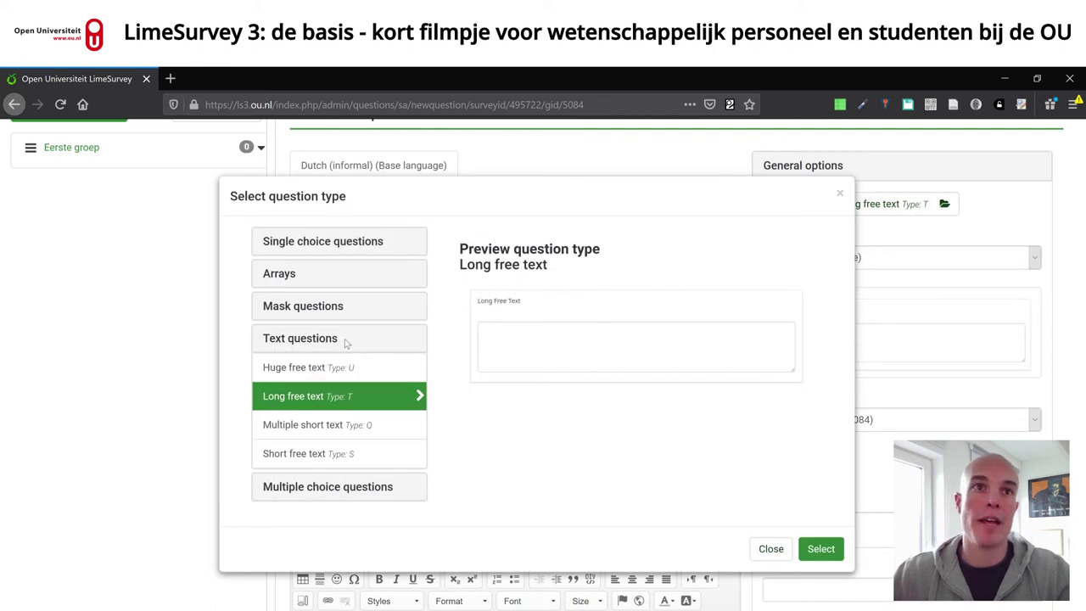
click(304, 307)
click(273, 275)
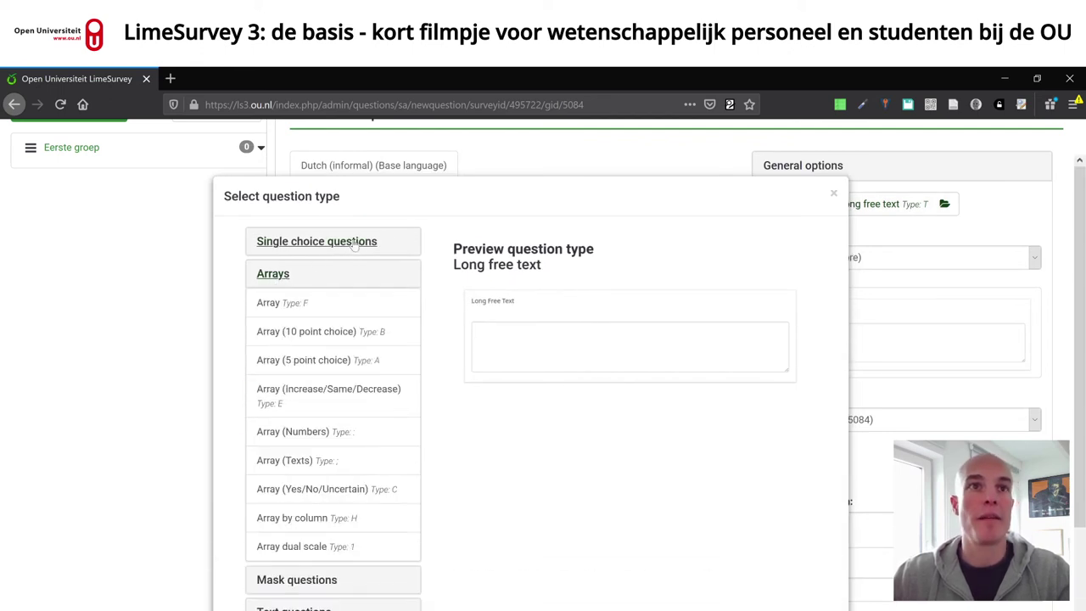
click(355, 242)
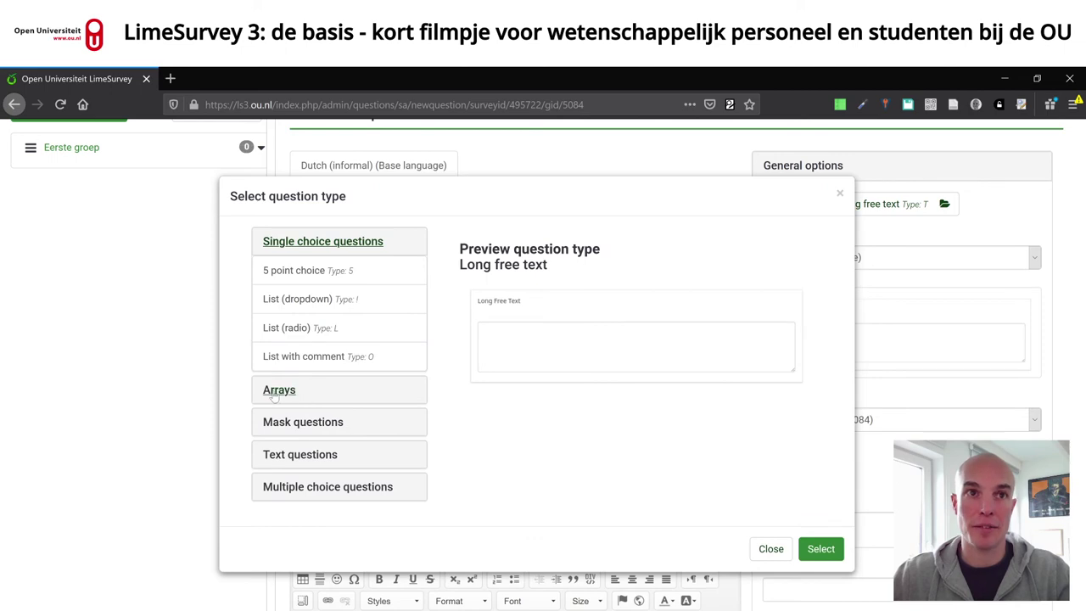
click(289, 329)
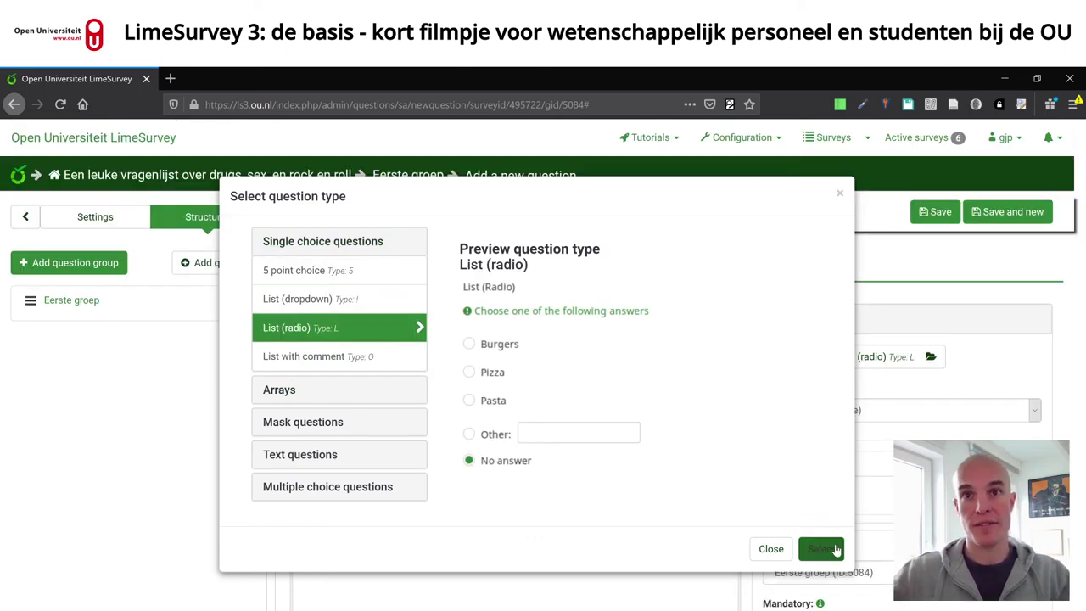
click(819, 549)
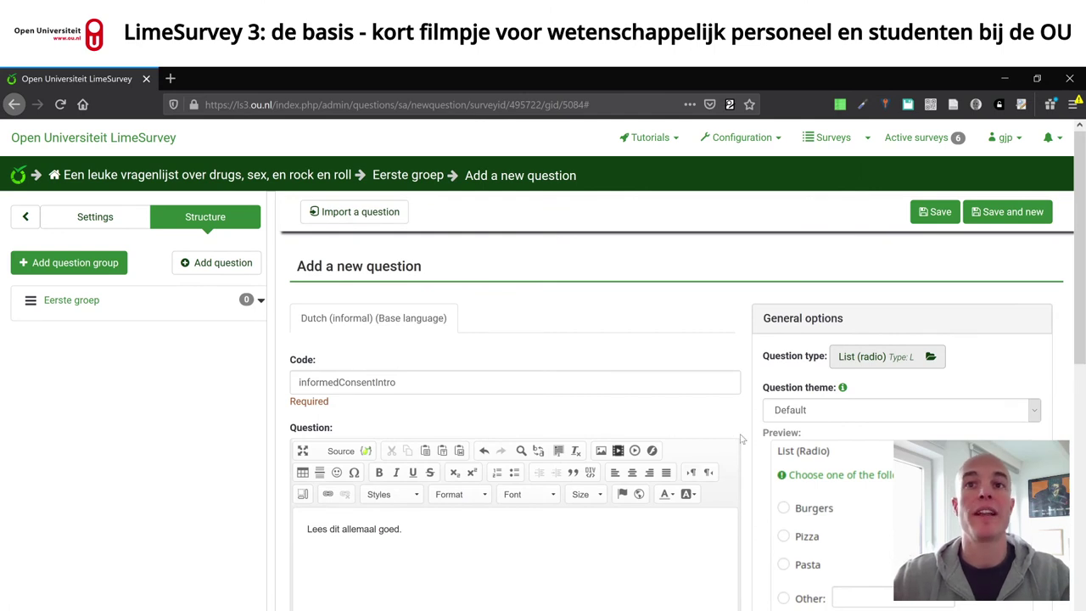
scroll(747, 448, down, 3)
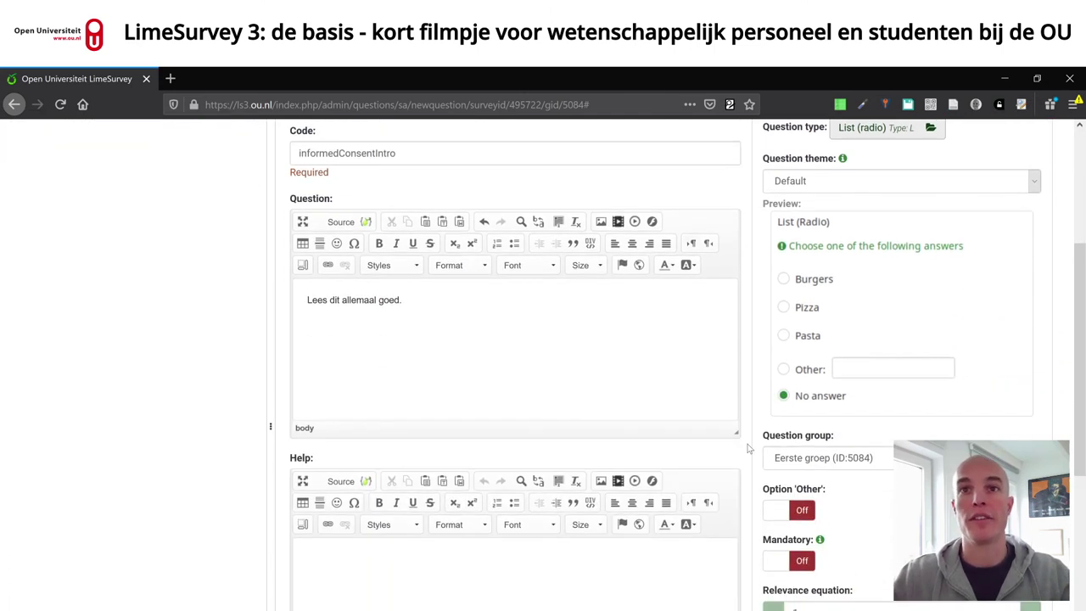
scroll(748, 449, down, 3)
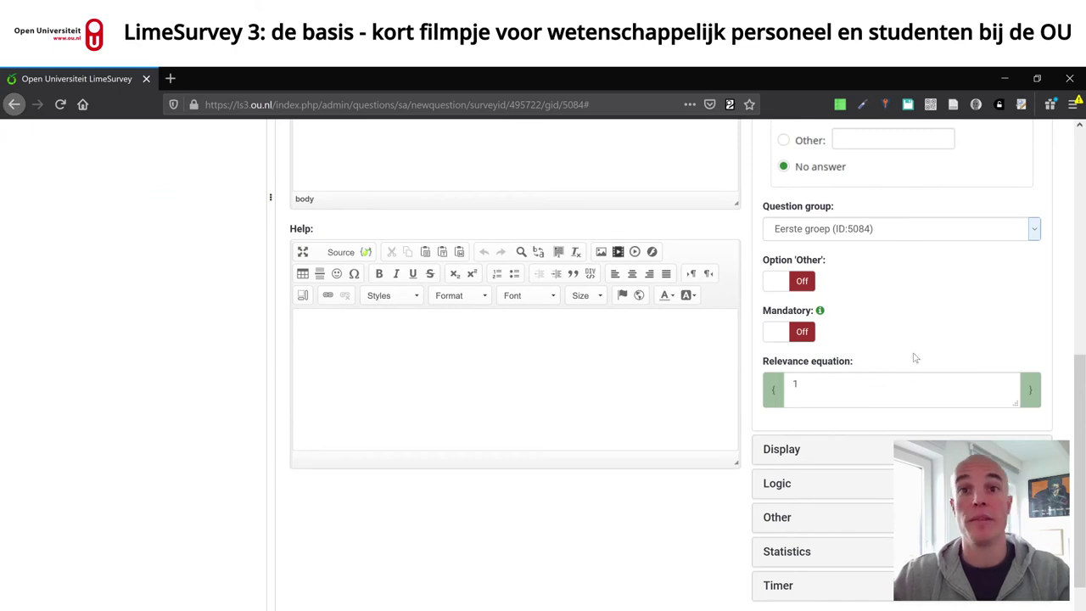
scroll(919, 342, up, 6)
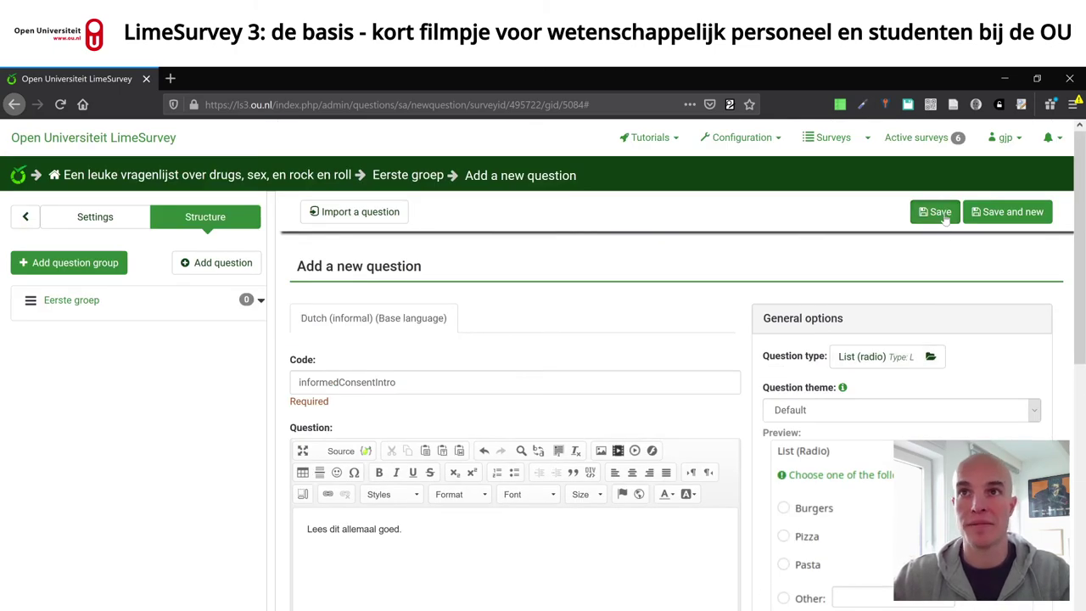
- Save question informedConsentIntro and go to its answer options editor
click(935, 212)
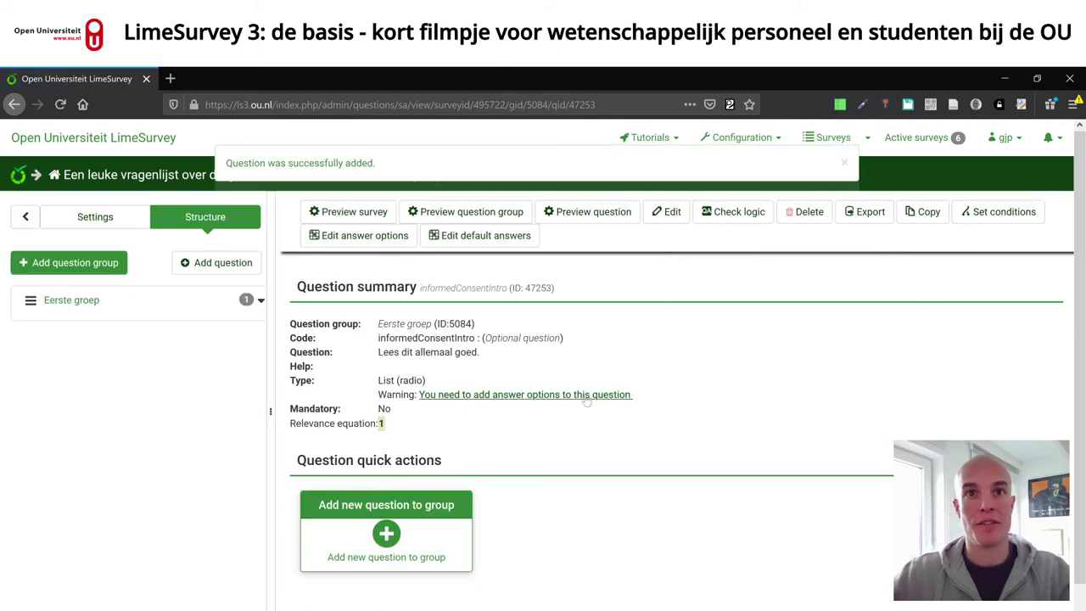
click(505, 395)
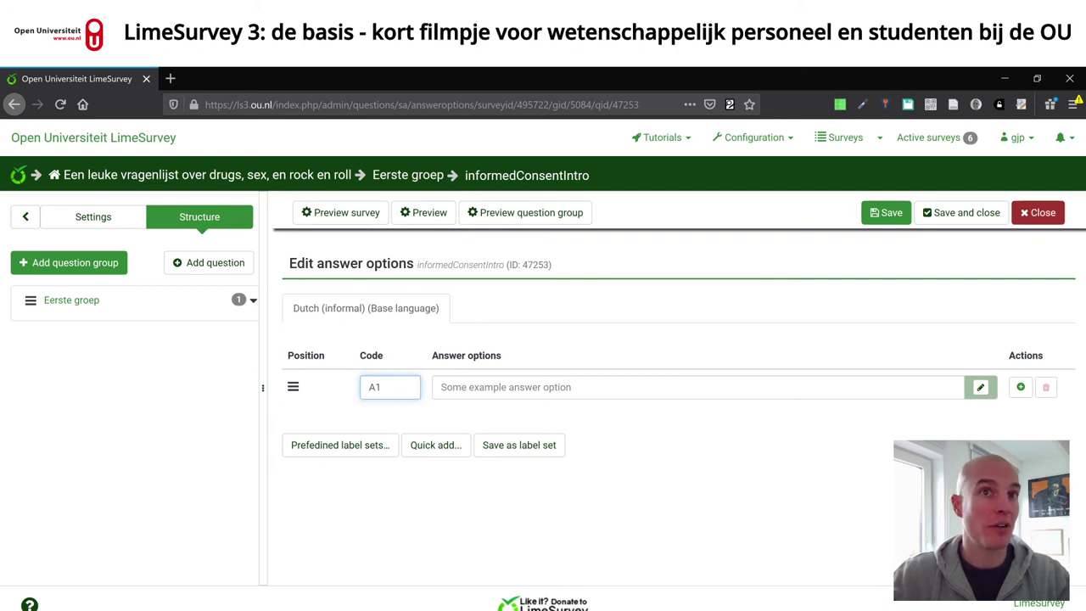
- Set the first answer option to code no with text 'Ik geef geen consent'
key(BackSpace)
key(BackSpace)
text(1)
key(Tab)
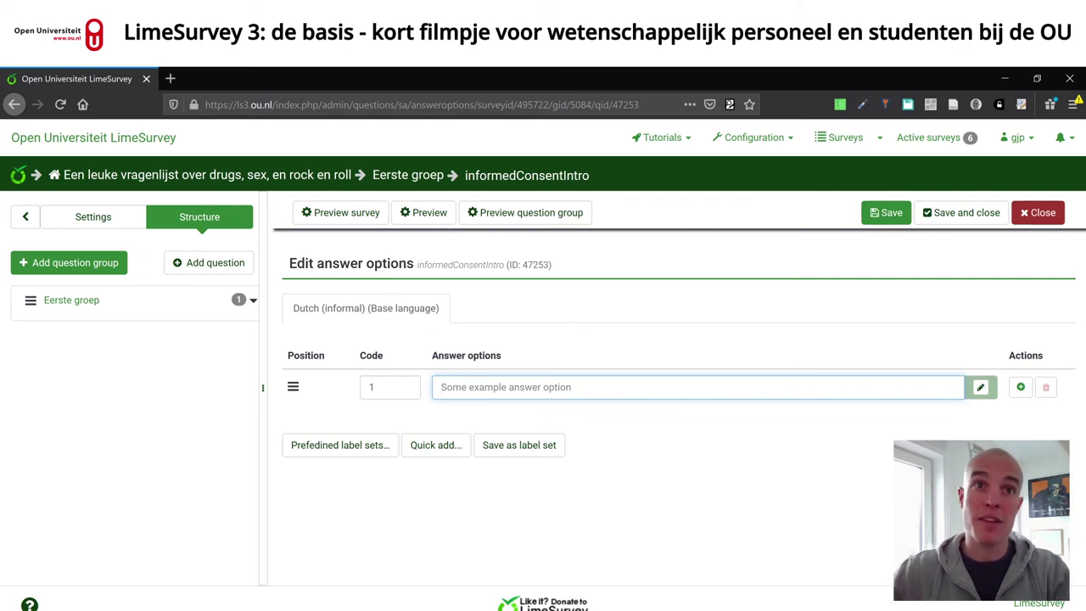
key(shift+Tab)
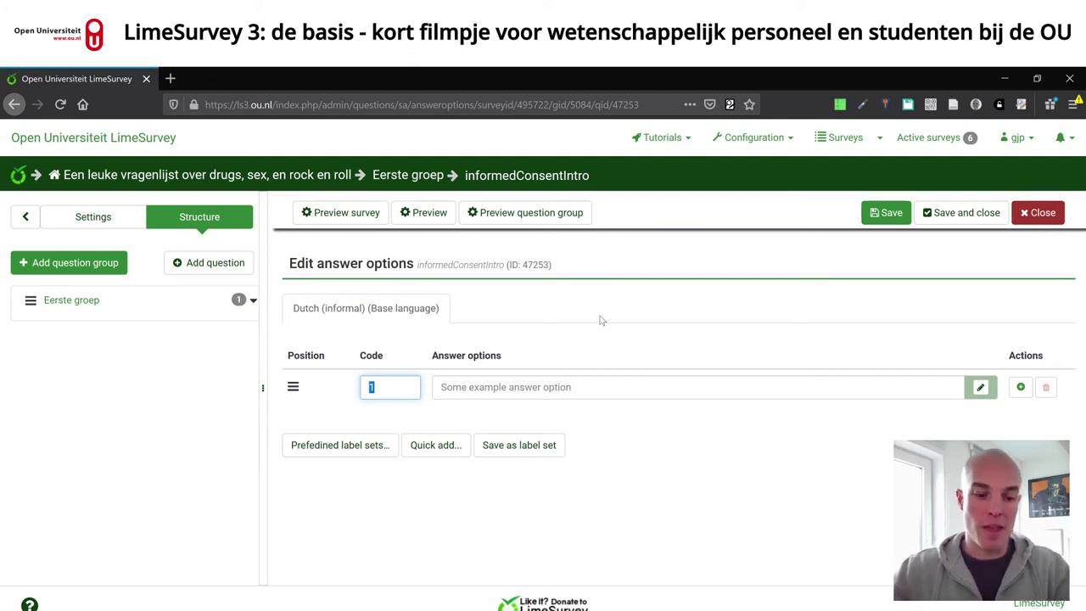
text(no)
key(Tab)
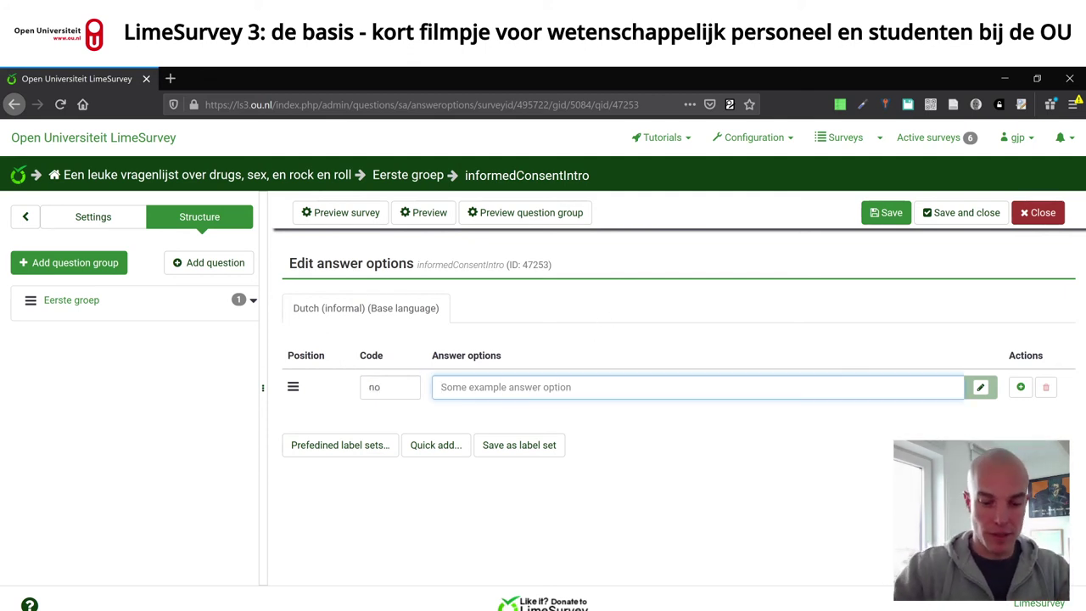
text(Ik geef geen con)
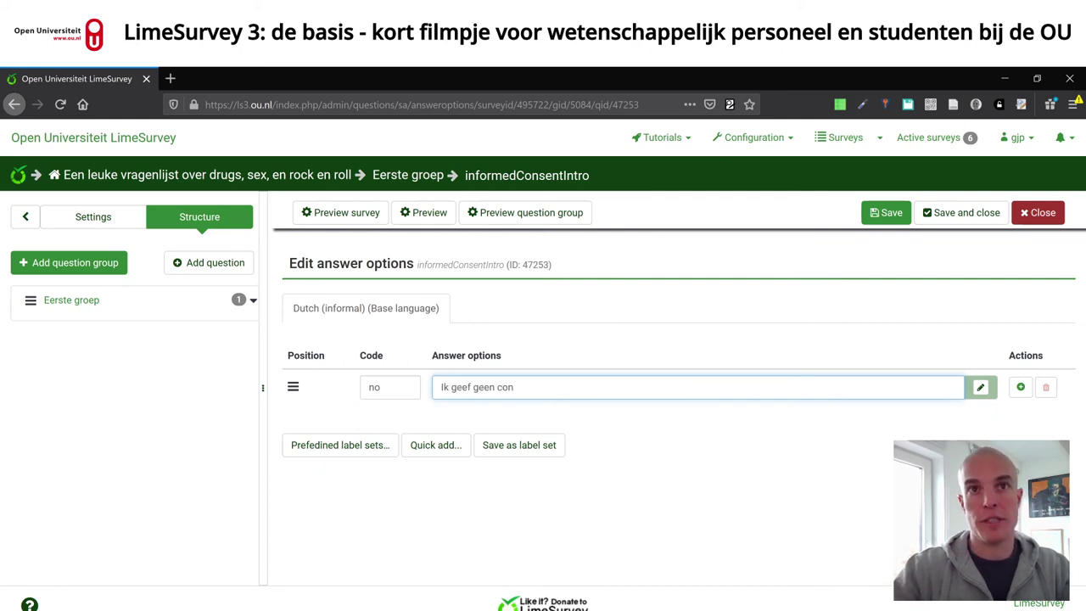
text(sent)
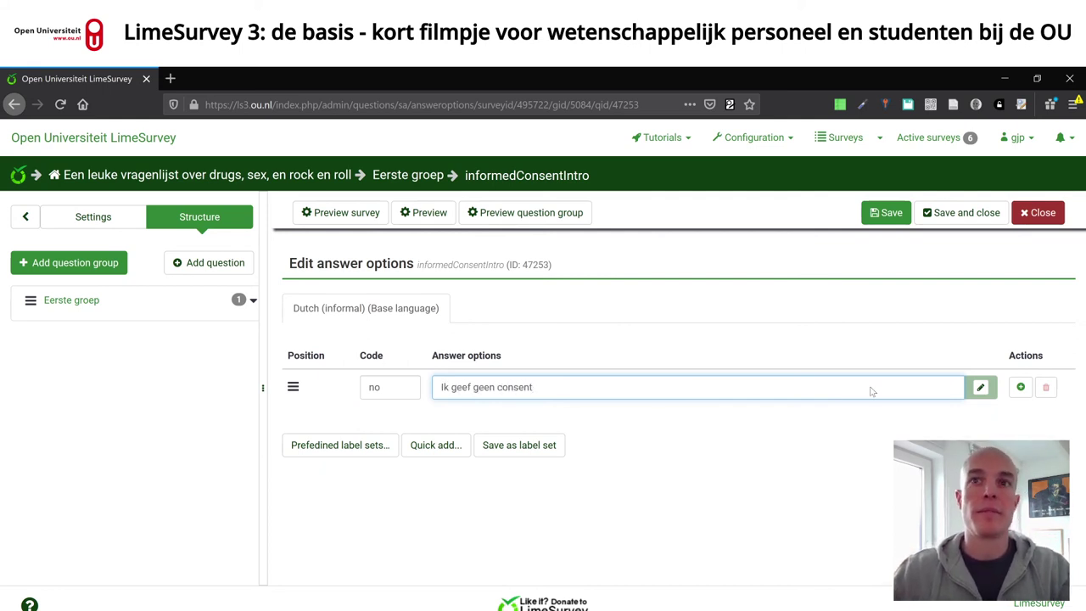
- Add a second answer option, code yes with text 'Ik doe met liefde mee'
click(1021, 387)
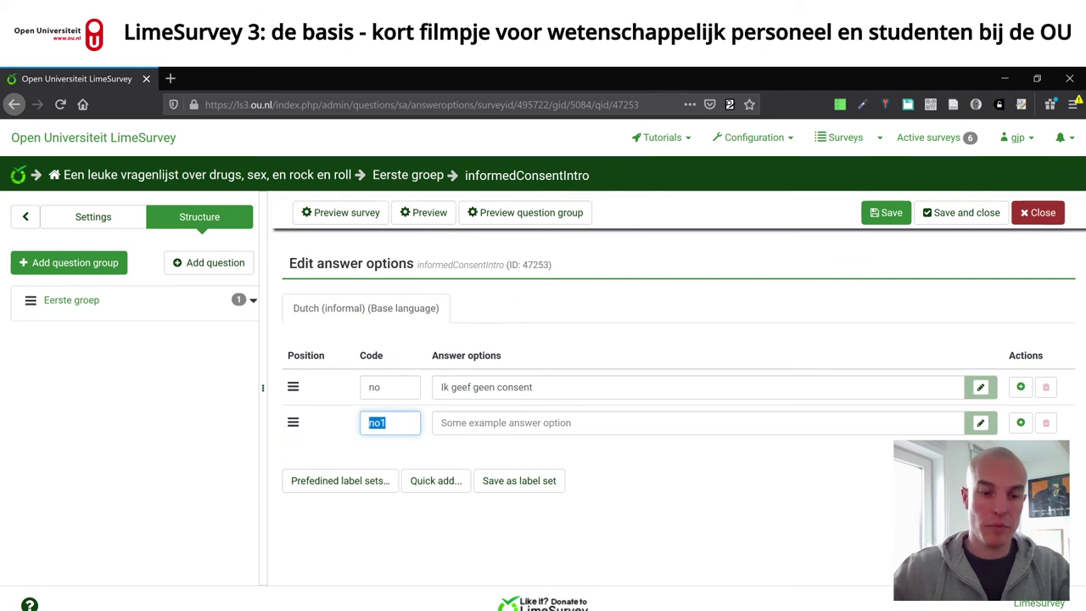
text(yes)
key(Tab)
text(Ik )
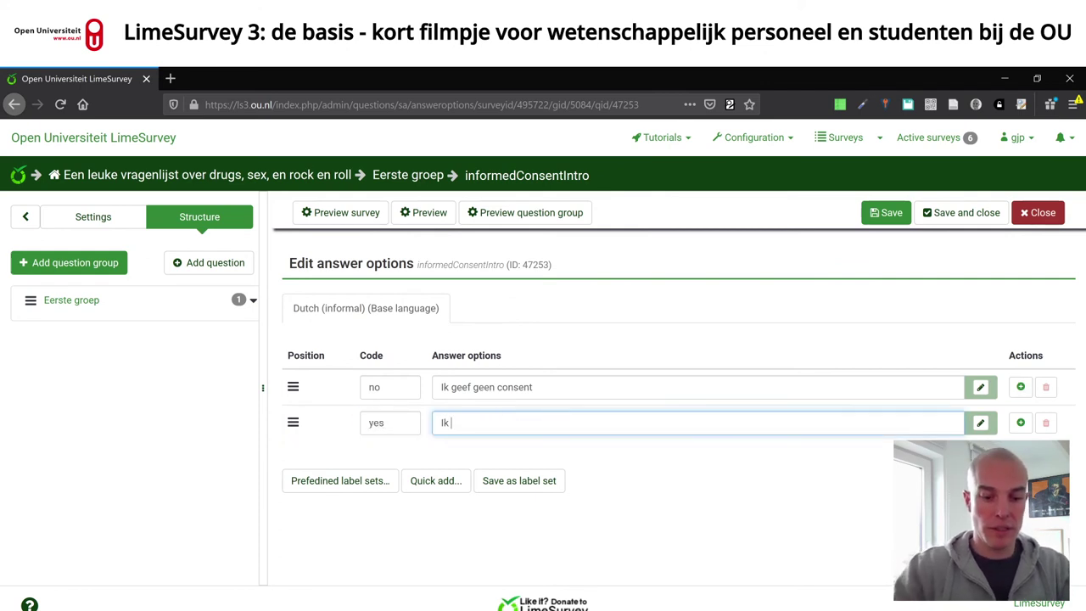
text(doe met liefde mee)
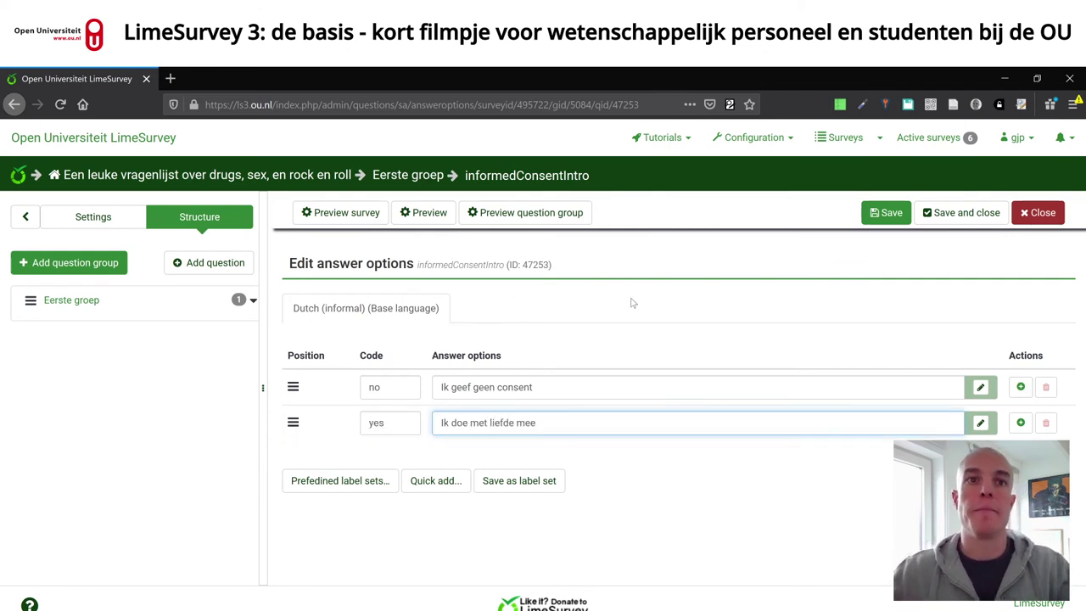
click(449, 482)
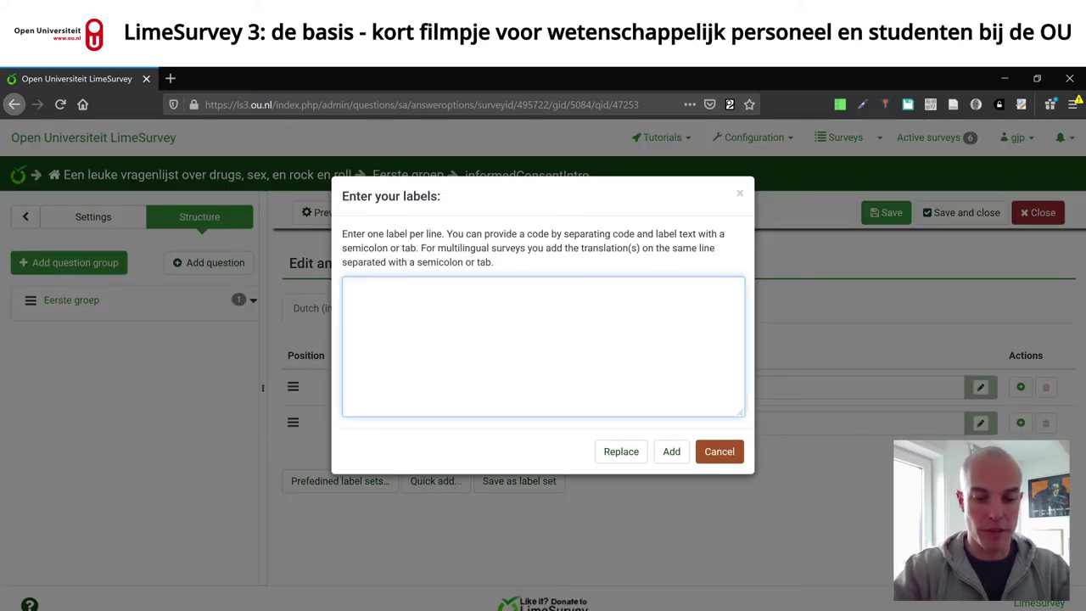
- Quick-add 'yes;Ja graag' and 'no;Nee dankje', replacing the existing answer options
text(yes;Ja gra)
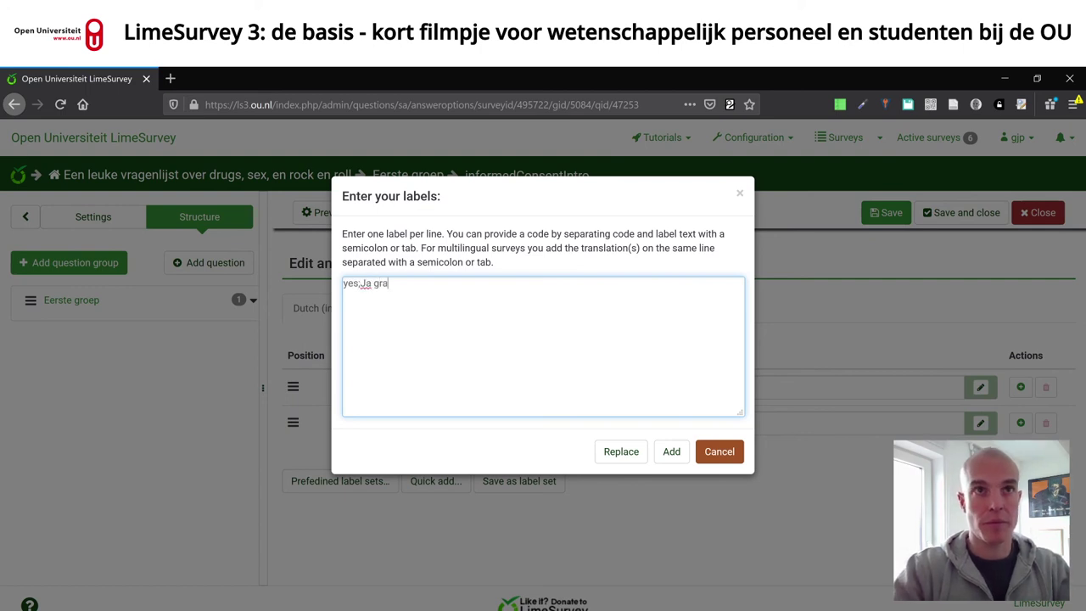
text(ag)
key(Return)
text(no;Ne)
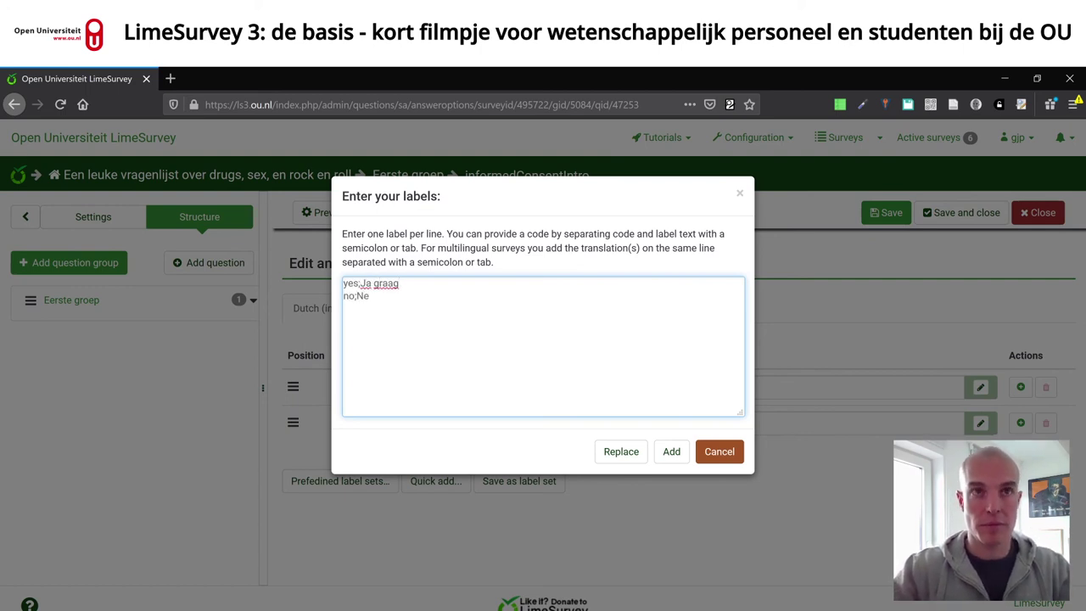
text(e dankje)
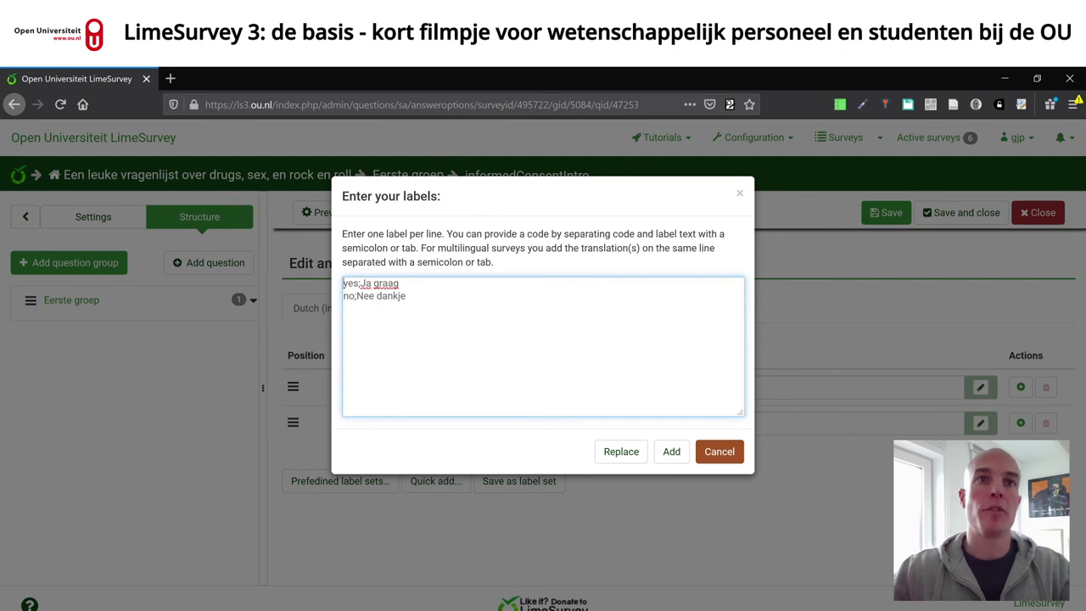
double_click(352, 284)
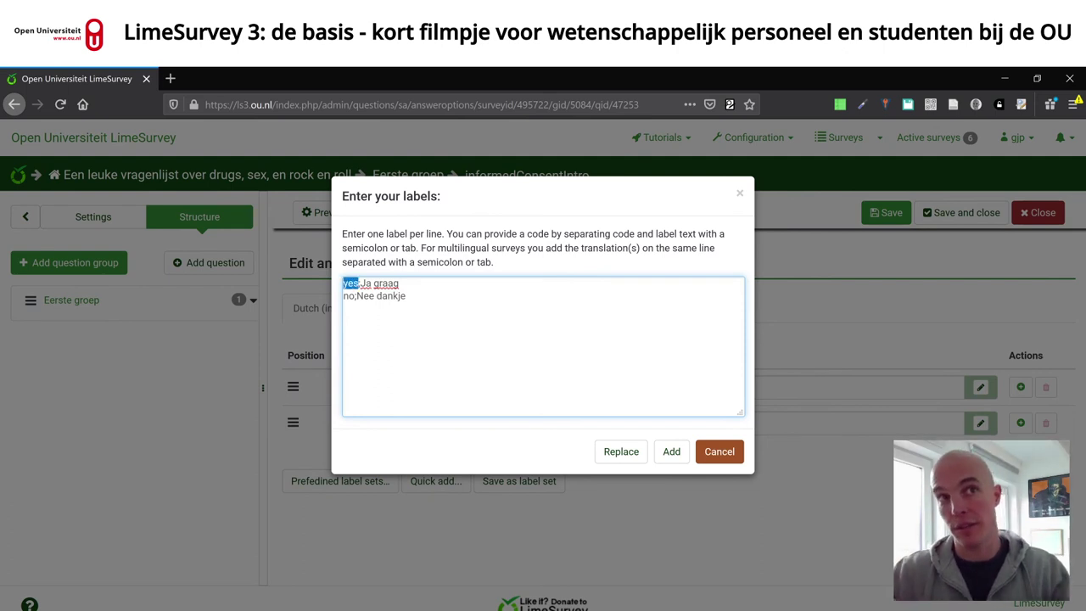
click(400, 283)
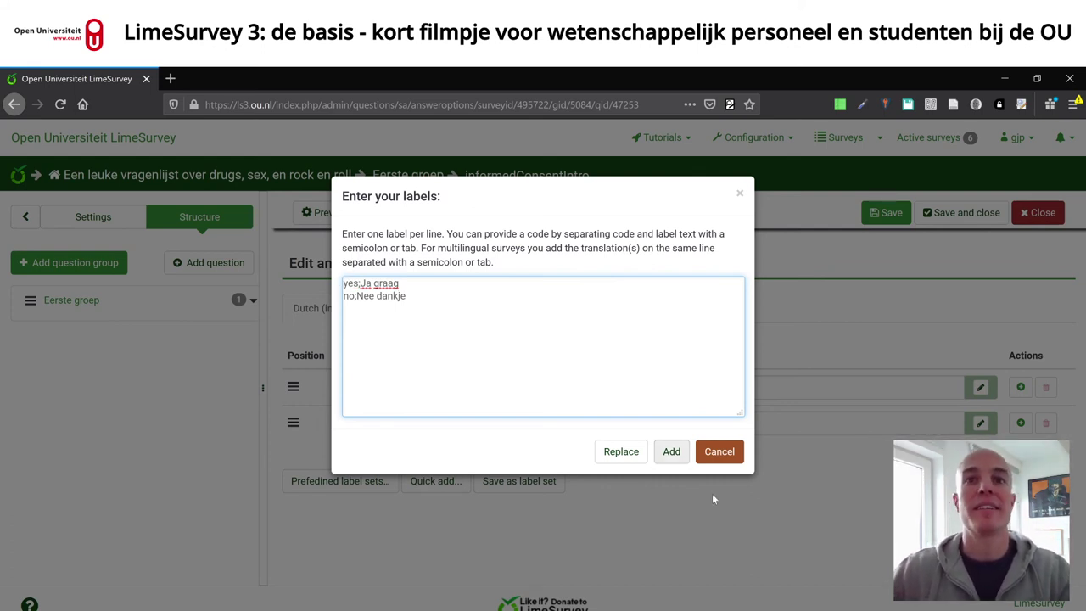
click(621, 453)
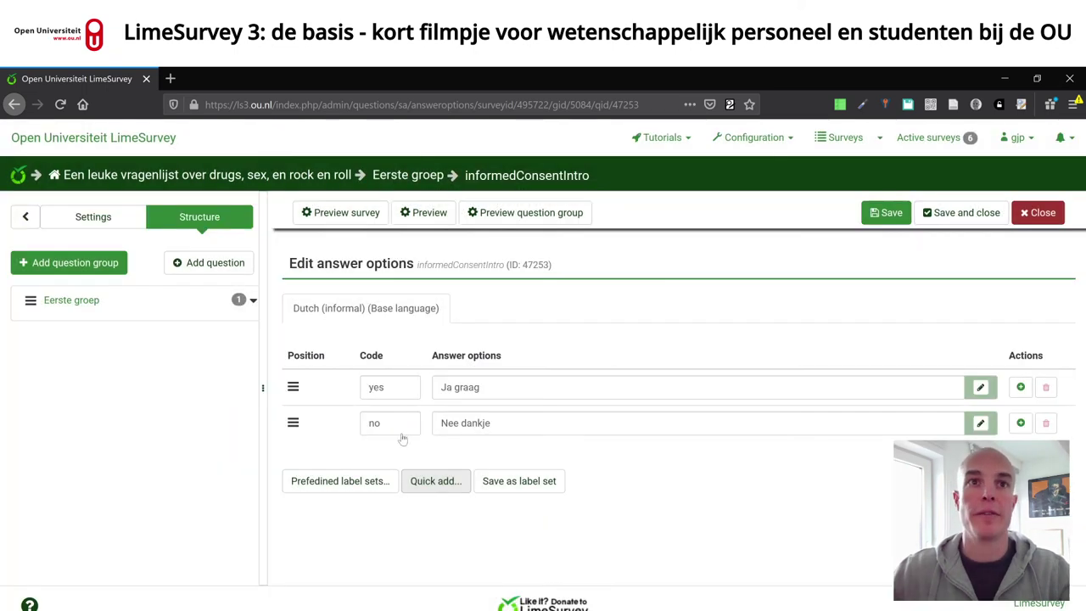
- Save the yes/no answer options and look through the survey's Settings menu
click(887, 213)
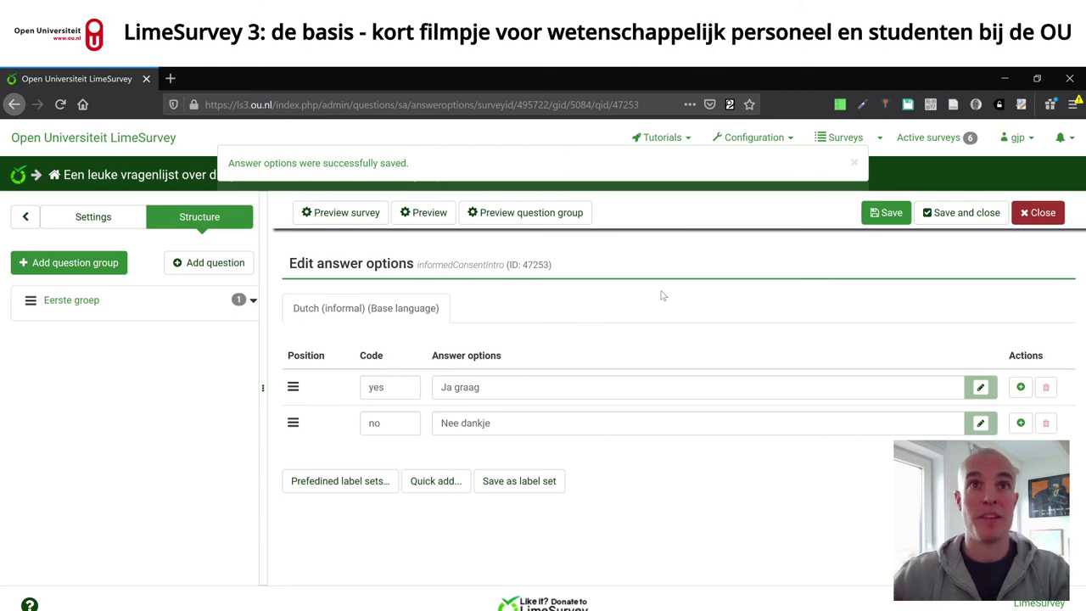
click(94, 217)
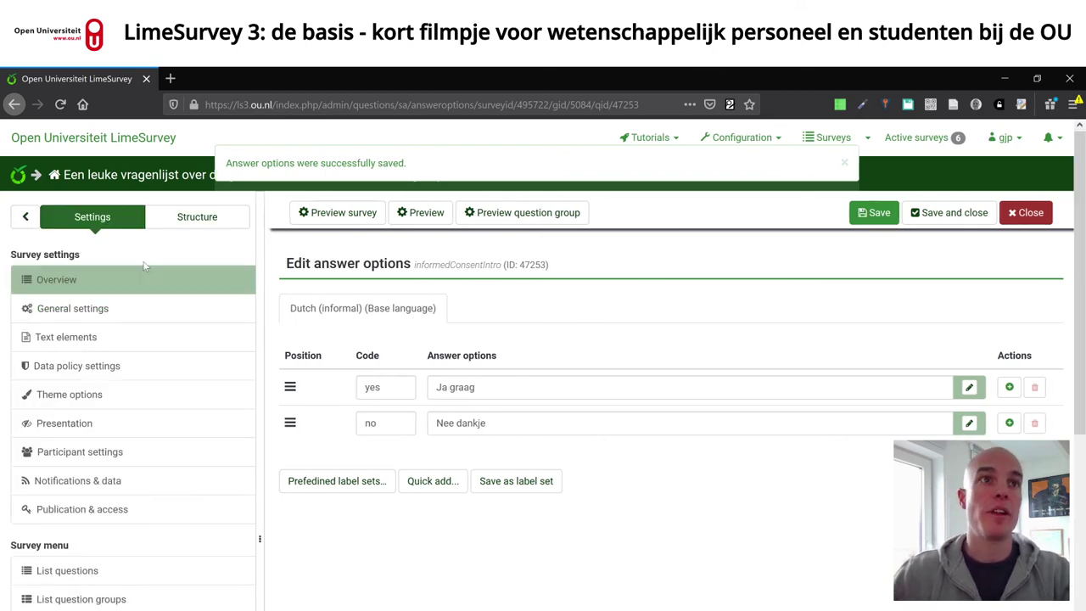
scroll(187, 412, down, 3)
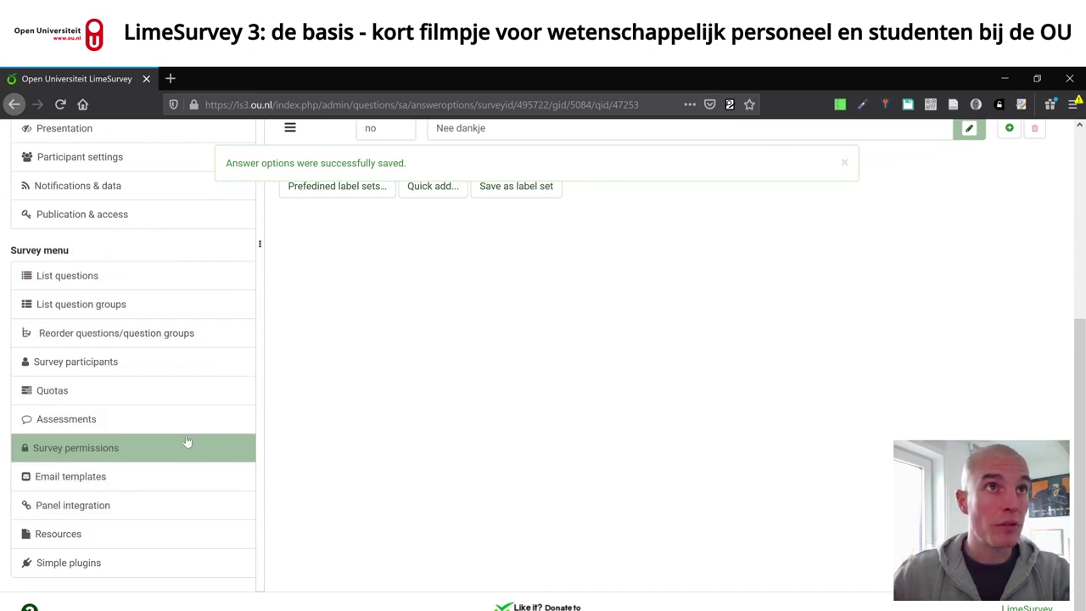
scroll(185, 445, up, 3)
scroll(172, 471, down, 3)
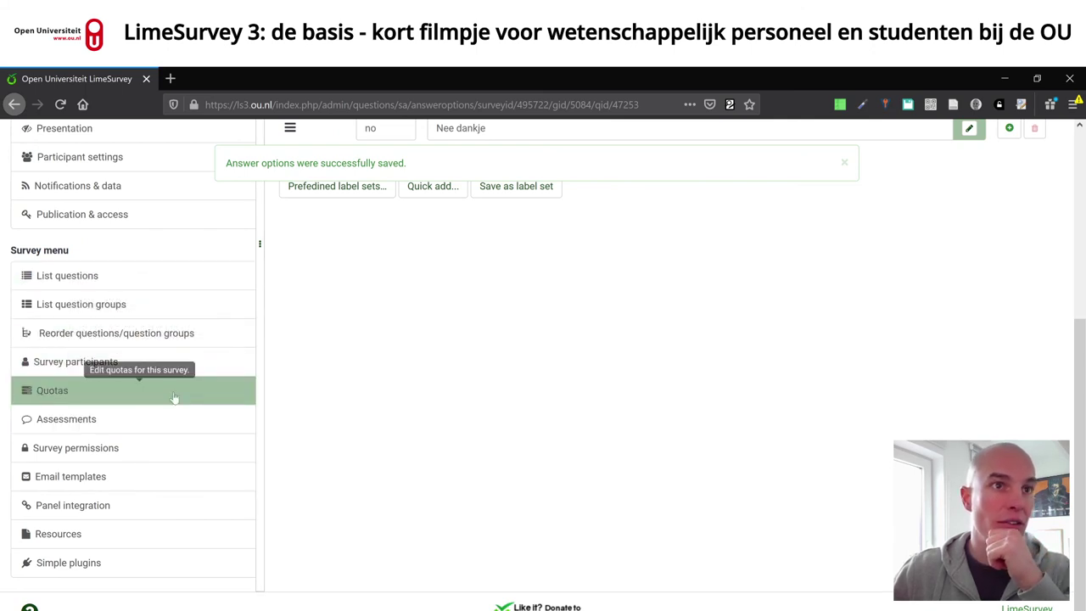
scroll(181, 393, up, 5)
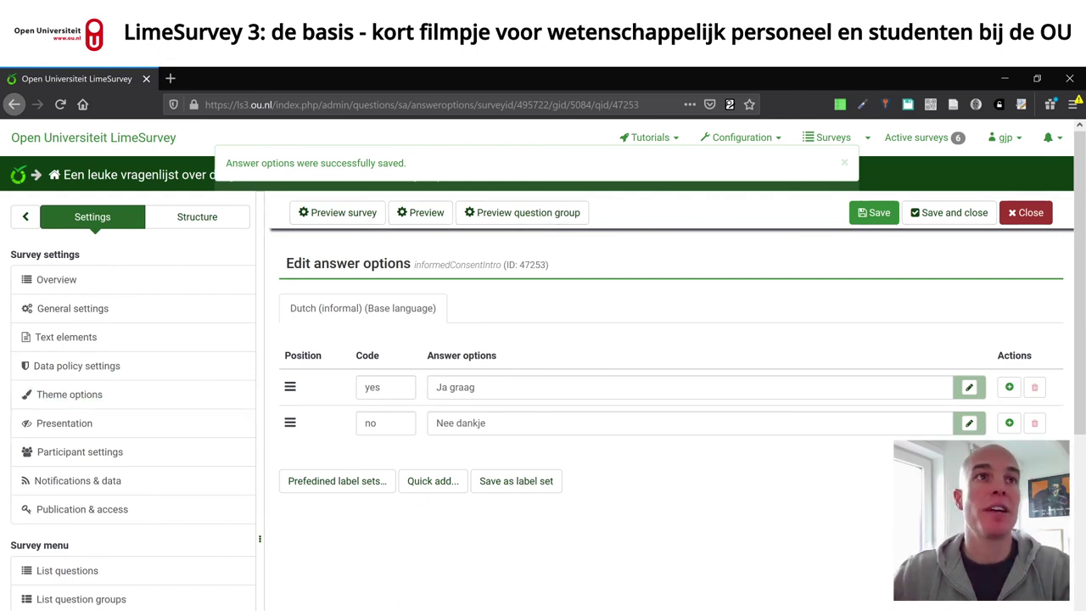
click(21, 180)
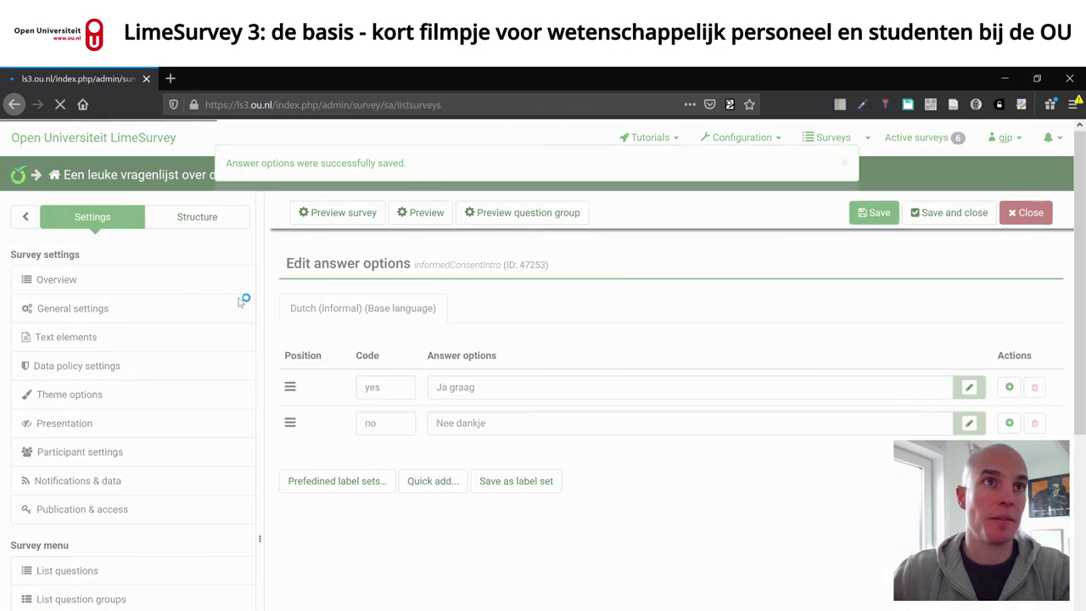
- Open the Expert Estimation survey (931911) and its Responses and statistics page
scroll(277, 396, down, 5)
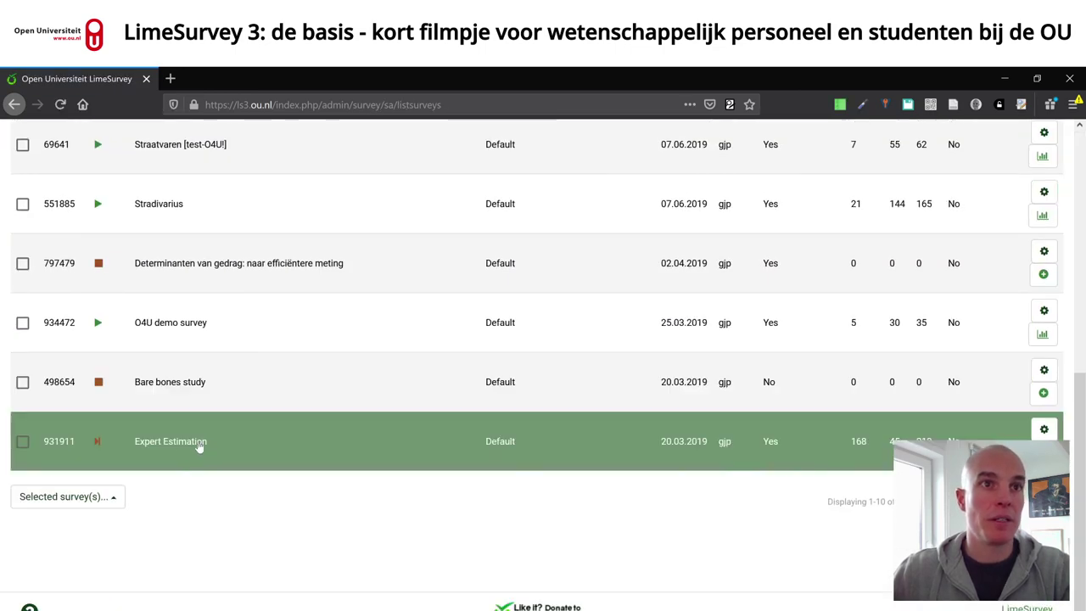
click(184, 446)
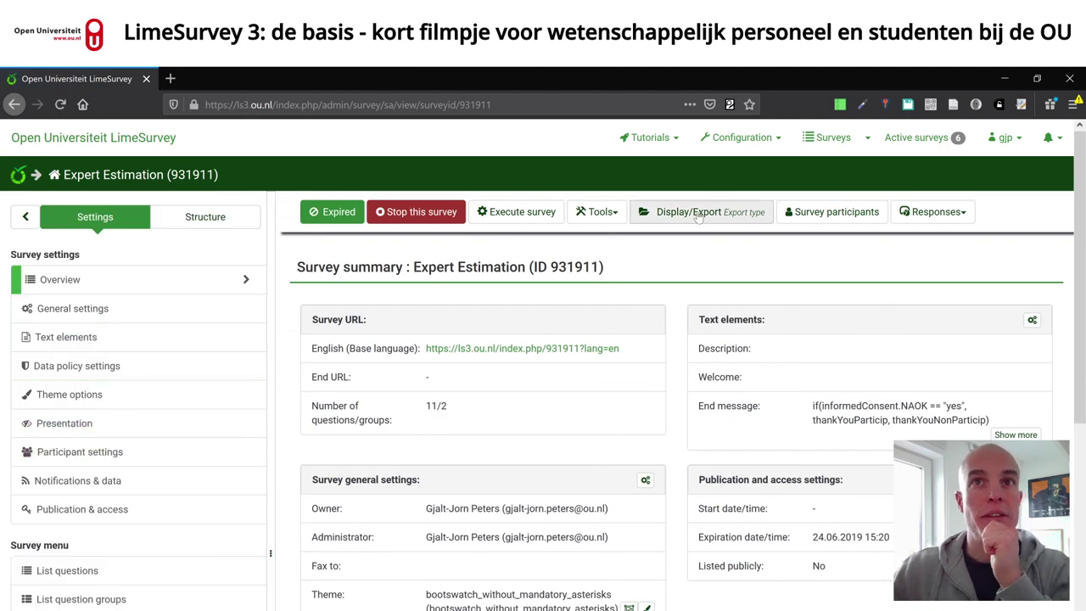
scroll(204, 425, down, 5)
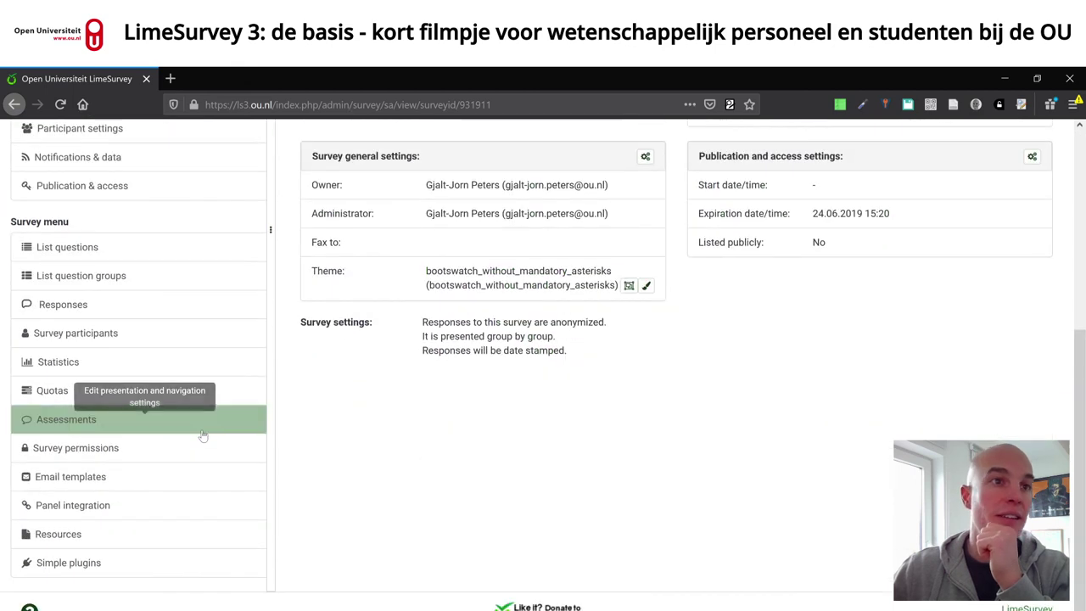
click(68, 305)
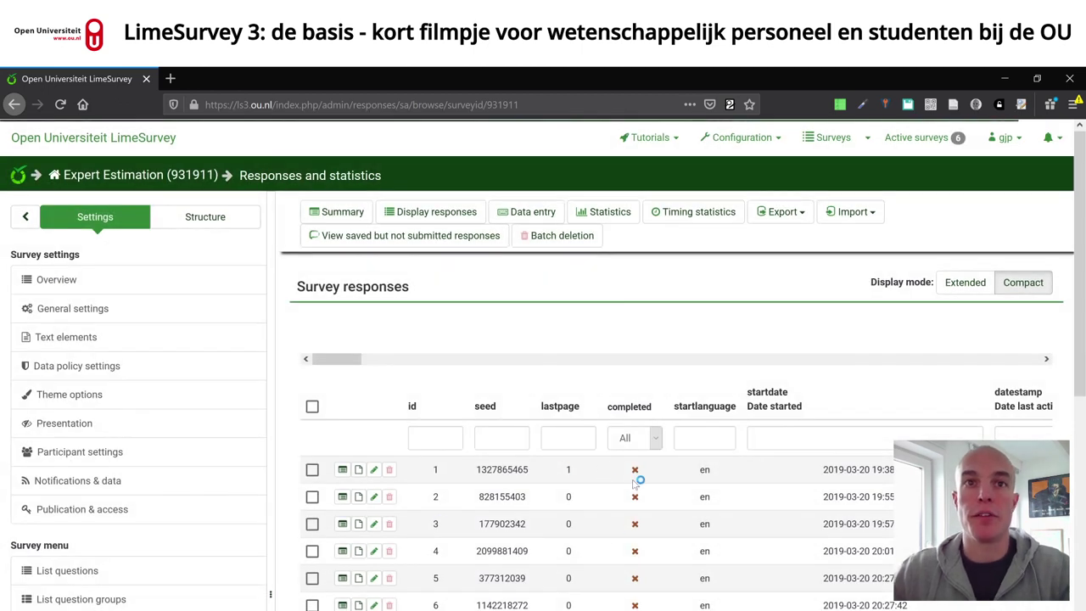
- Review the general export formats like R syntax and R data, then open Export responses to SPSS
click(795, 216)
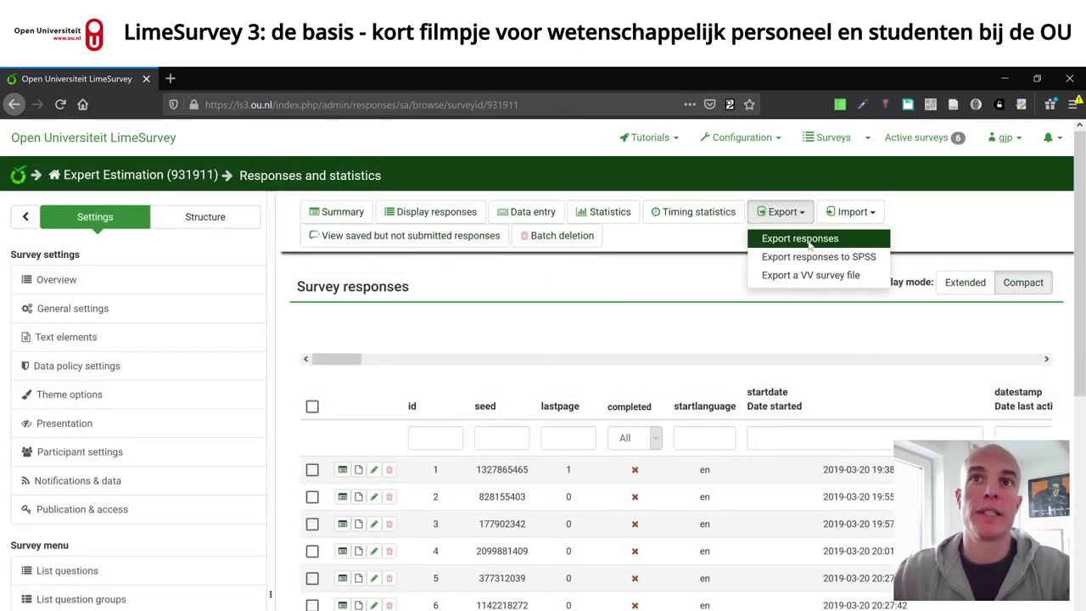
click(806, 241)
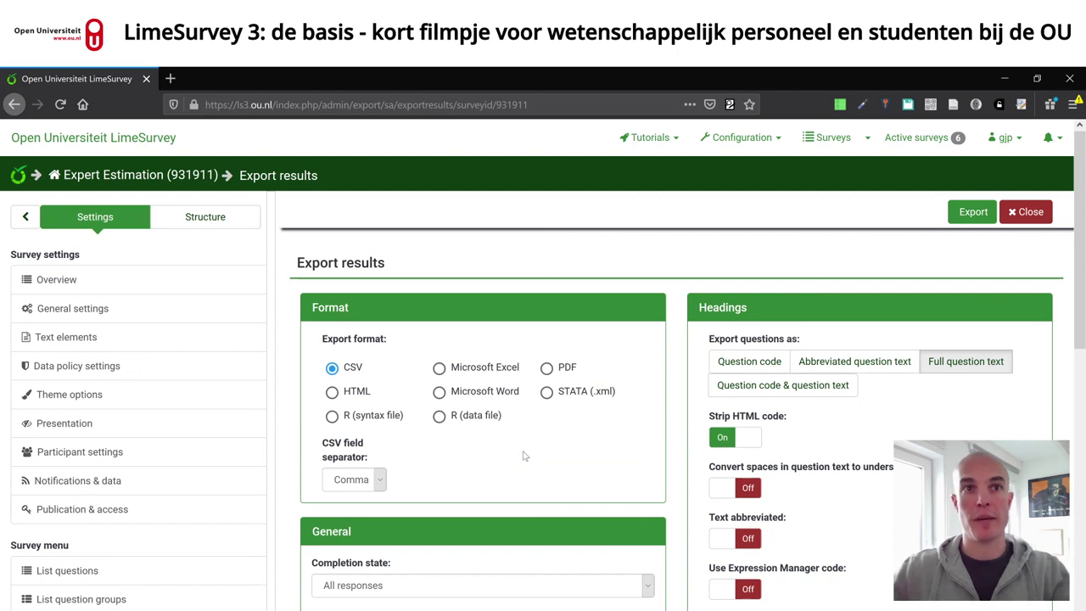
click(380, 417)
click(441, 416)
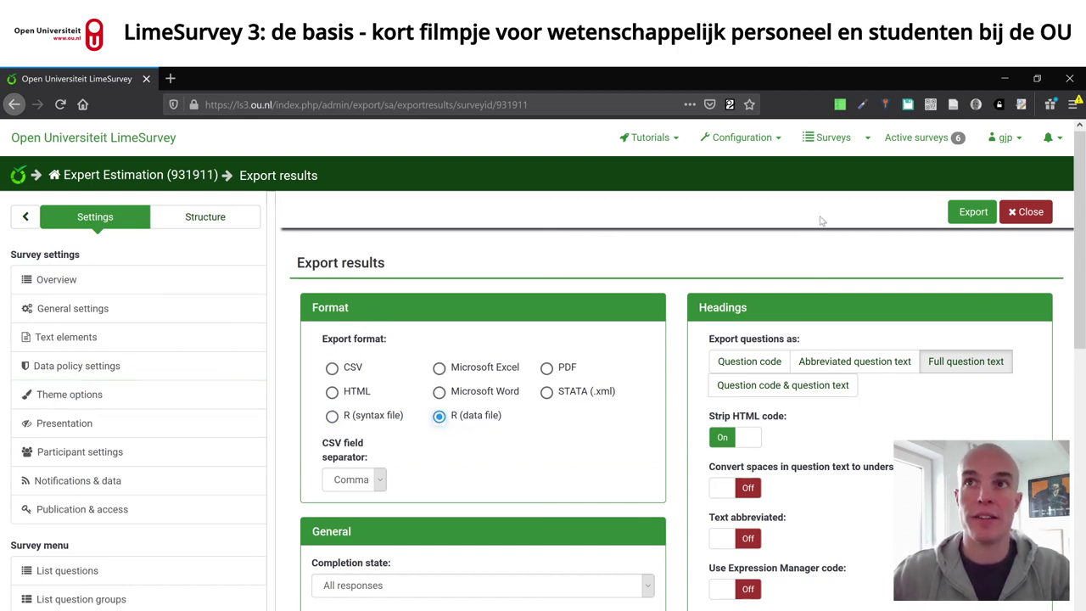
click(1035, 217)
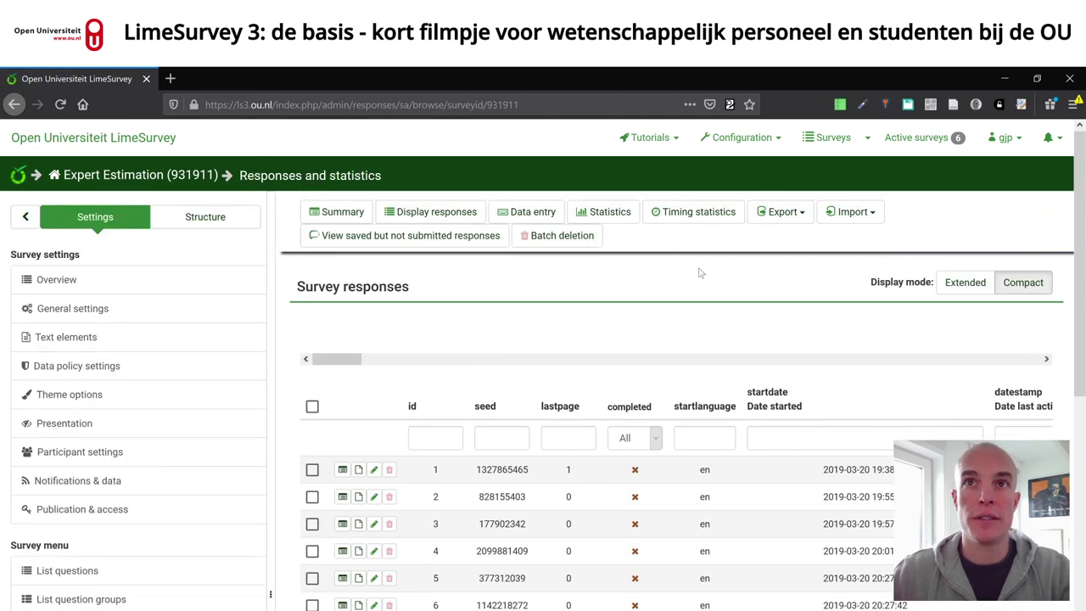
click(795, 217)
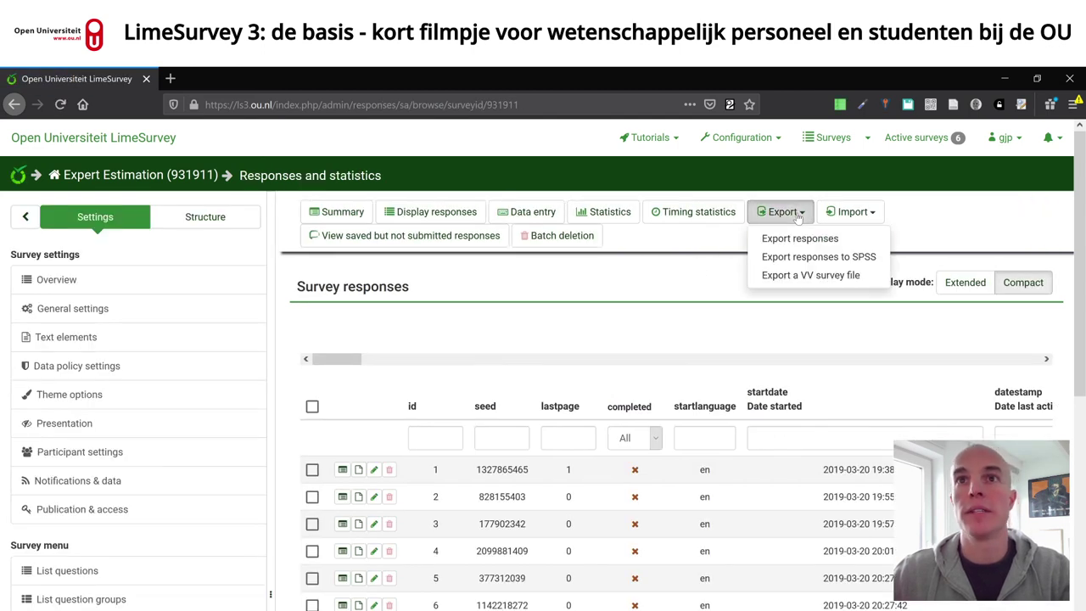
click(825, 264)
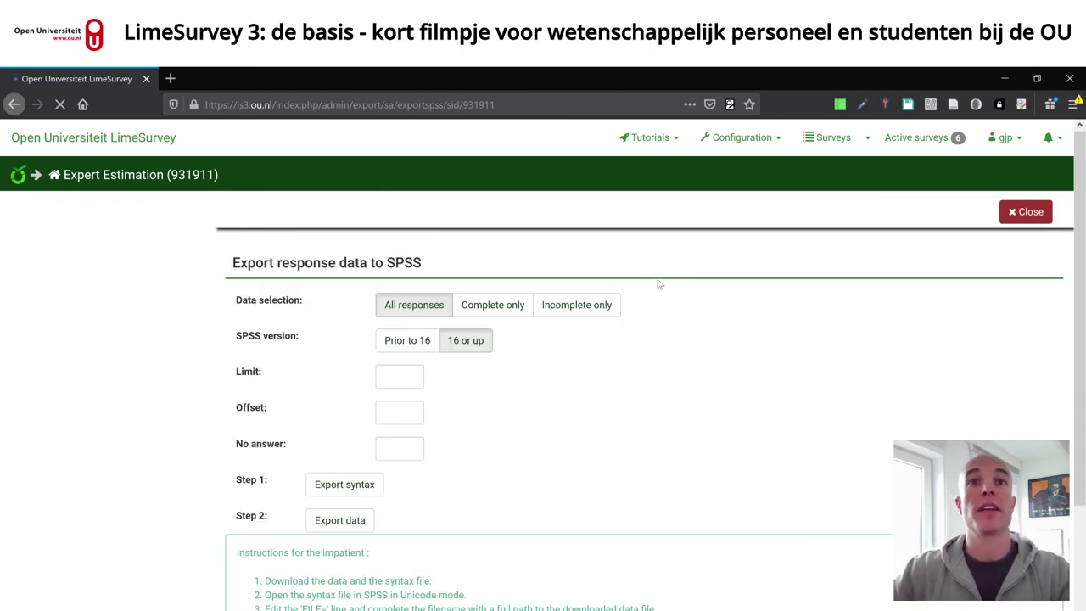